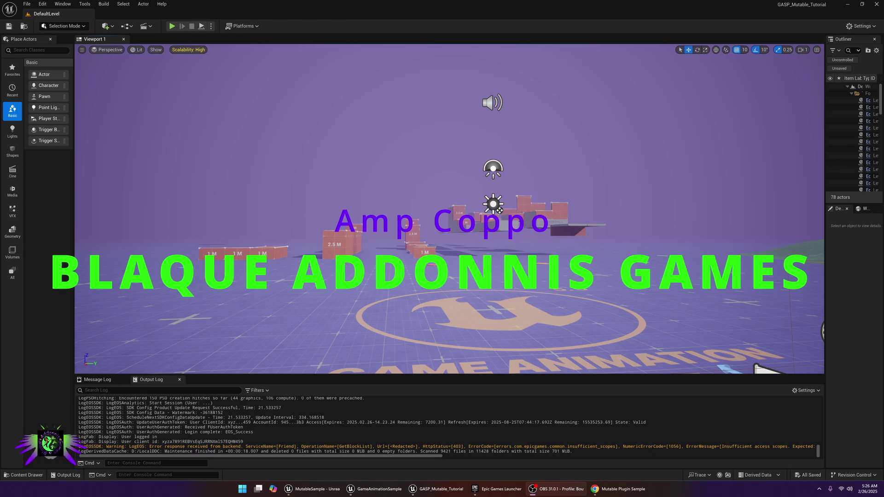
# Open the Plugins manager from the Edit menu and filter it by 'mut'.
pyautogui.hotkey('alt', 'Tab')
pyautogui.moveTo(278, 282); pyautogui.dragTo(278, 282, button='right')
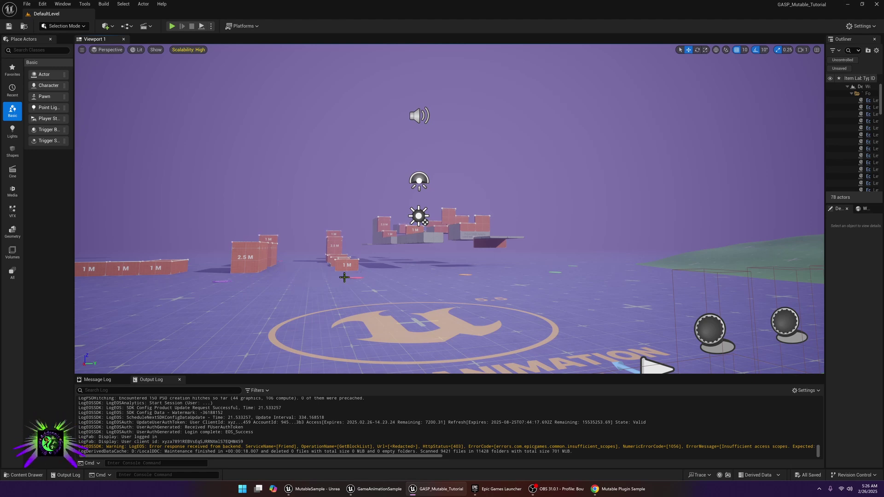
pyautogui.moveTo(425, 222); pyautogui.dragTo(483, 314, button='right')
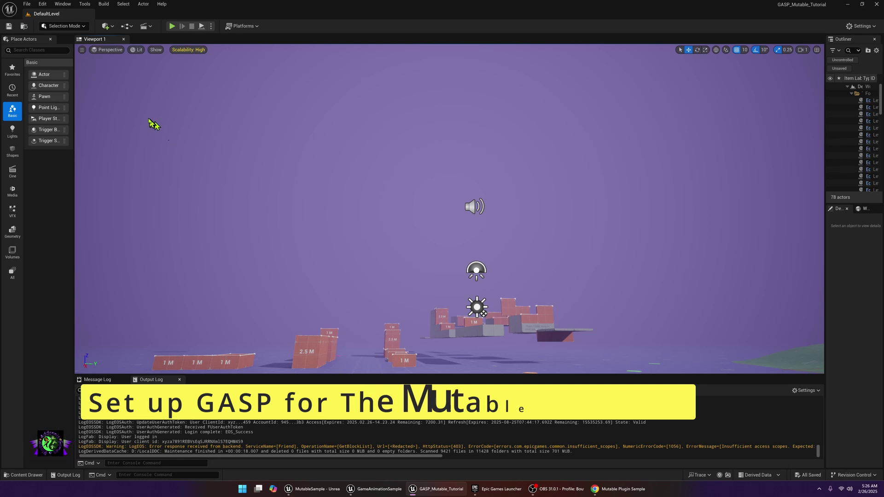
pyautogui.click(28, 4)
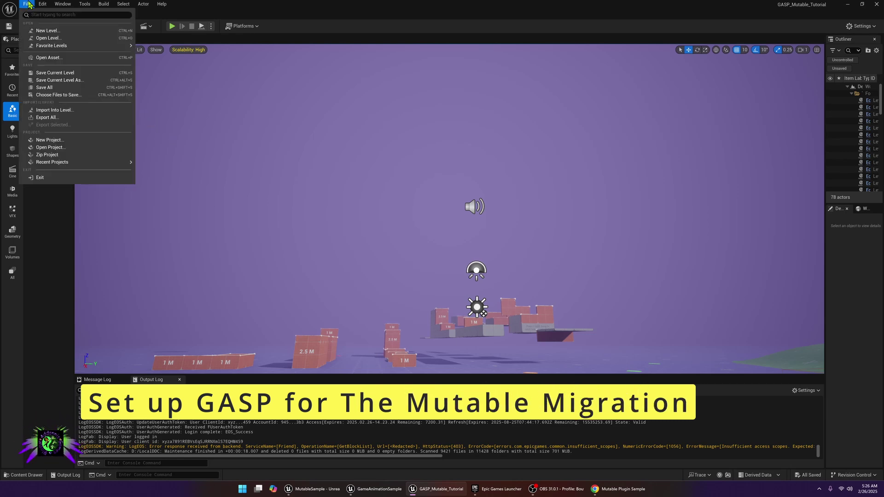
pyautogui.moveTo(44, 5)
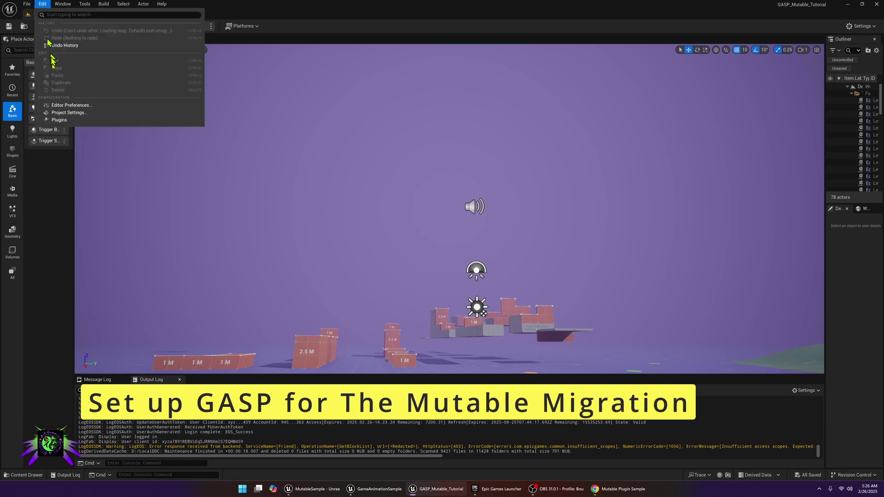
pyautogui.click(59, 120)
pyautogui.write('mut')
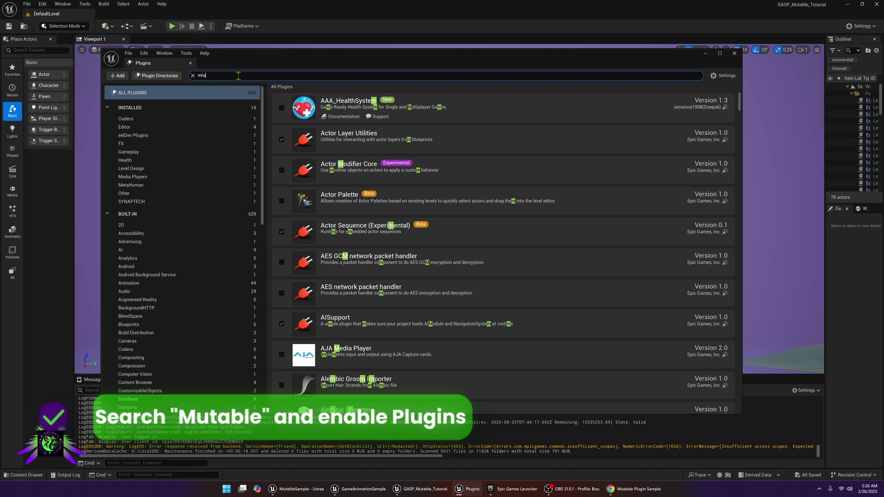
# Enable Groom Extensions For Mutable, Mutable and RigLogic Extensions For Mutable, accepting each warning.
pyautogui.click(282, 107)
pyautogui.click(497, 262)
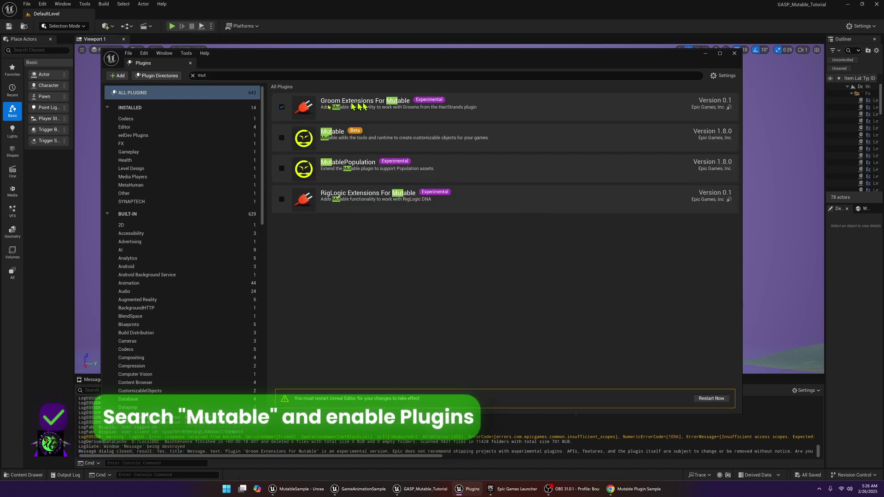
pyautogui.click(281, 139)
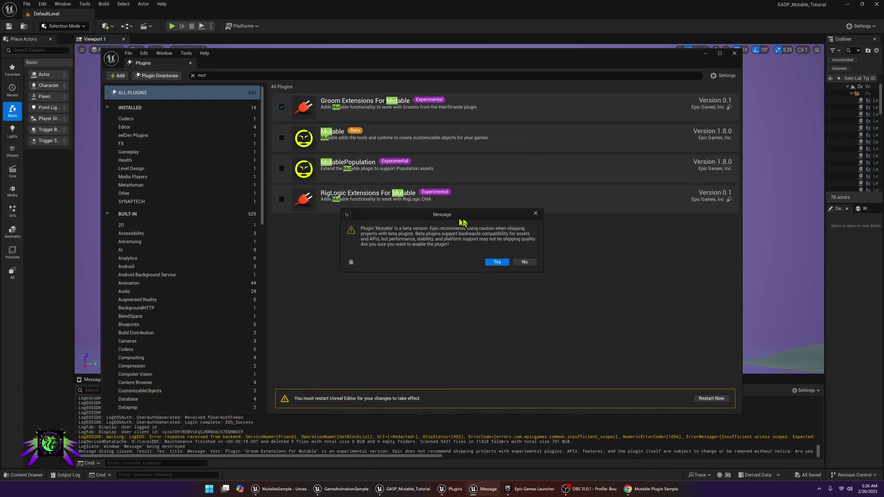
pyautogui.click(497, 262)
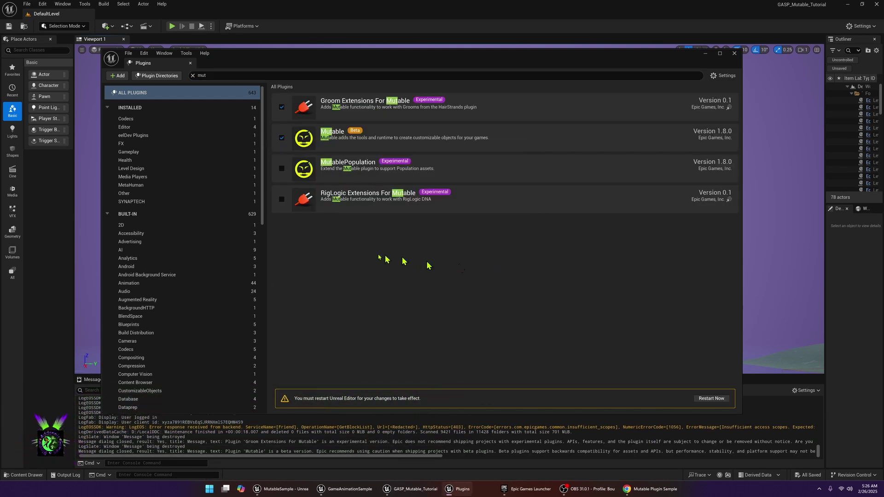
pyautogui.click(281, 199)
pyautogui.click(494, 262)
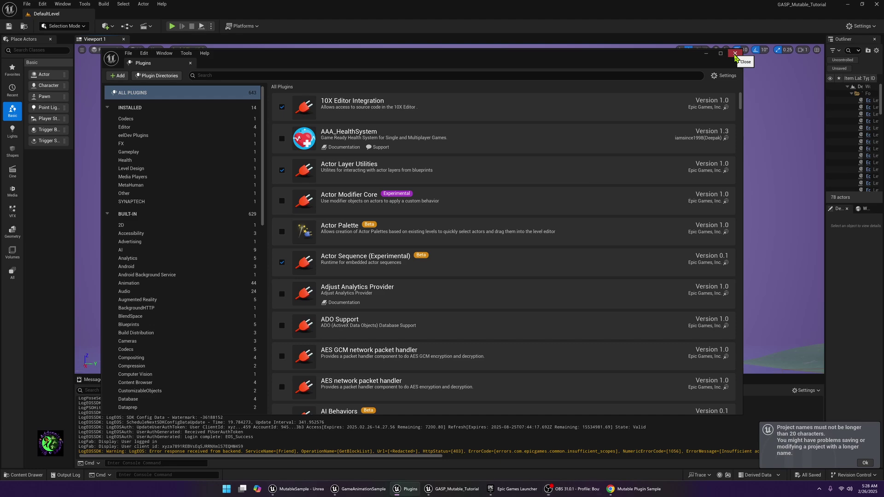
pyautogui.click(735, 54)
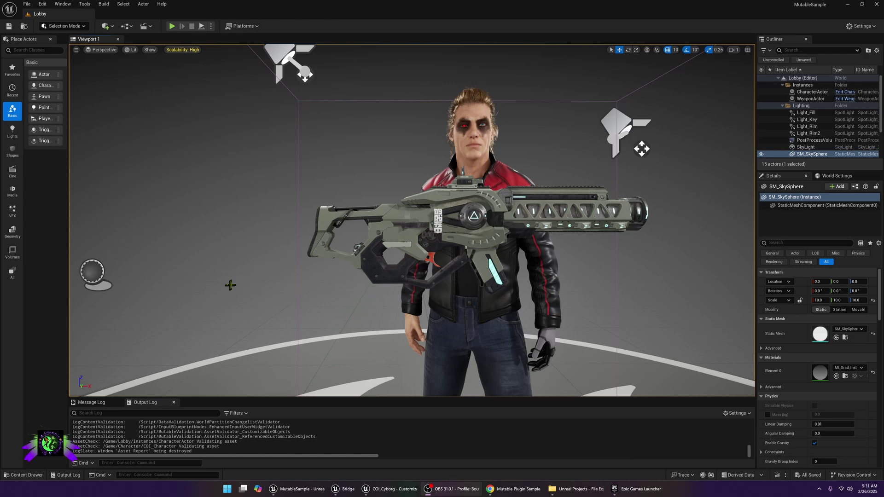
# Select all nine MutableSample content folders and start migrating them, accepting the asset list.
pyautogui.click(26, 475)
pyautogui.hotkey('ctrl', 'a')
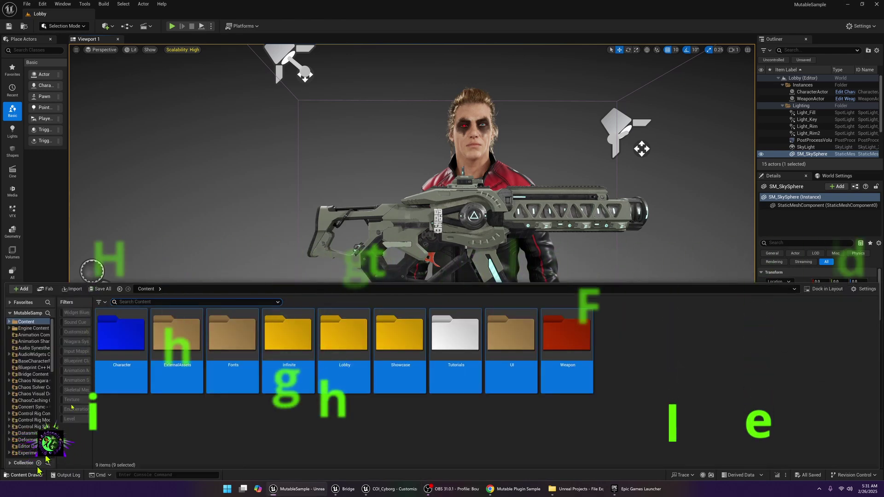
pyautogui.rightClick(133, 339)
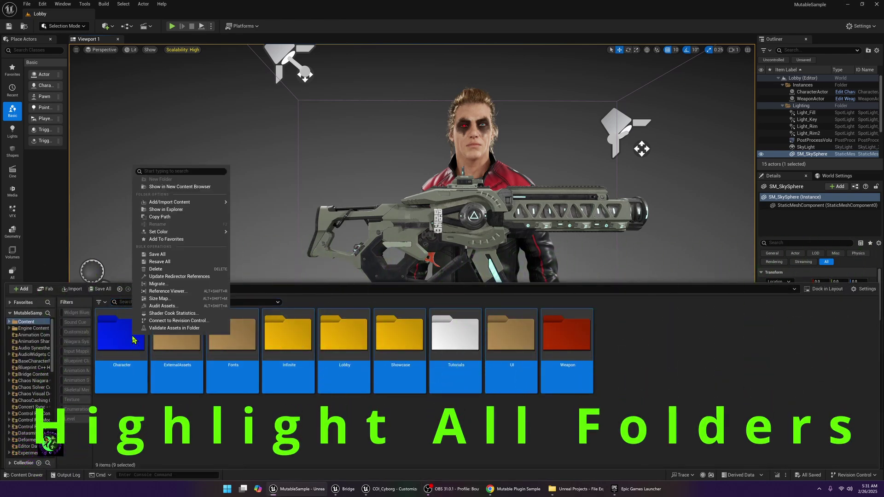
pyautogui.click(157, 283)
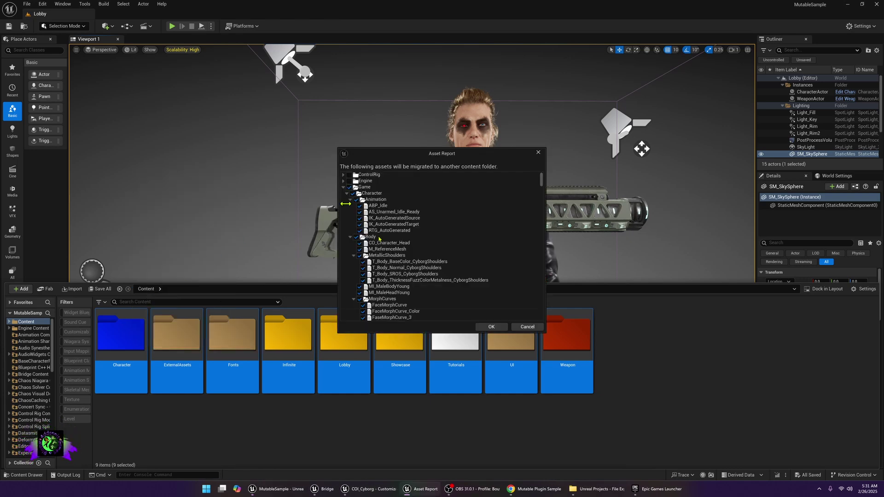
pyautogui.click(491, 327)
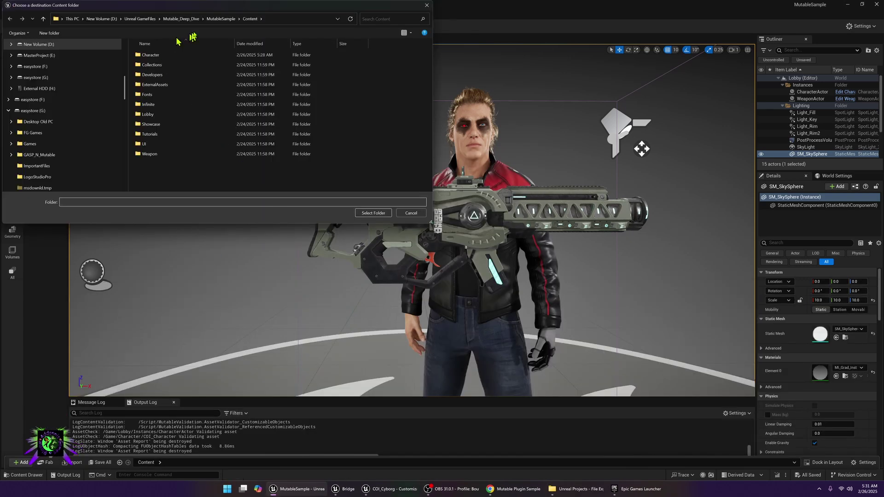
# Set GASP_Mutable_Tutorial/Content as the migration destination, then bring up the Character folder's options.
pyautogui.click(135, 19)
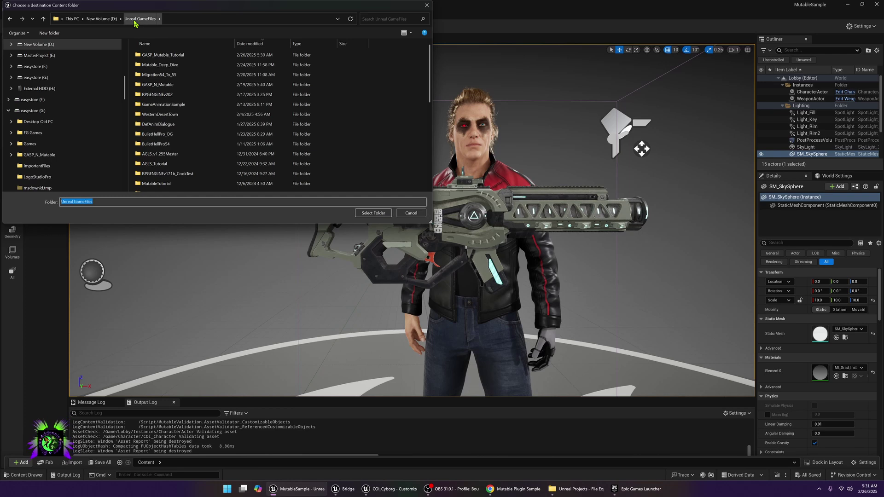
pyautogui.doubleClick(154, 56)
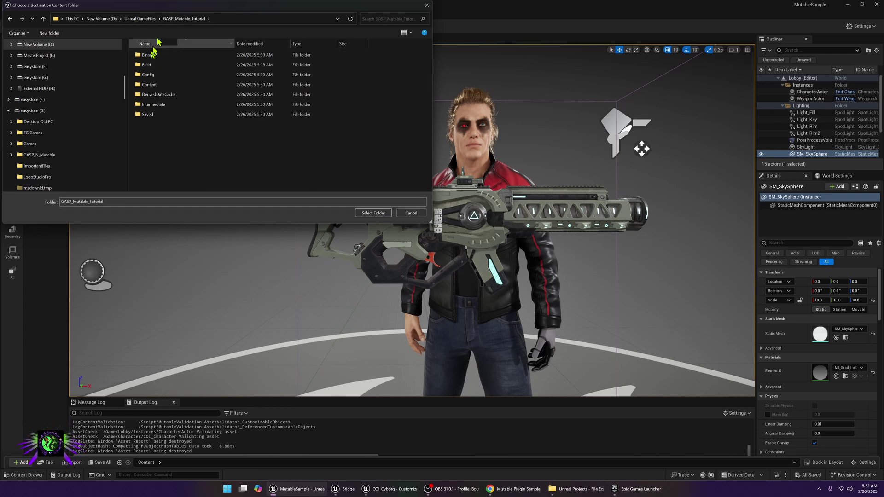
pyautogui.click(146, 85)
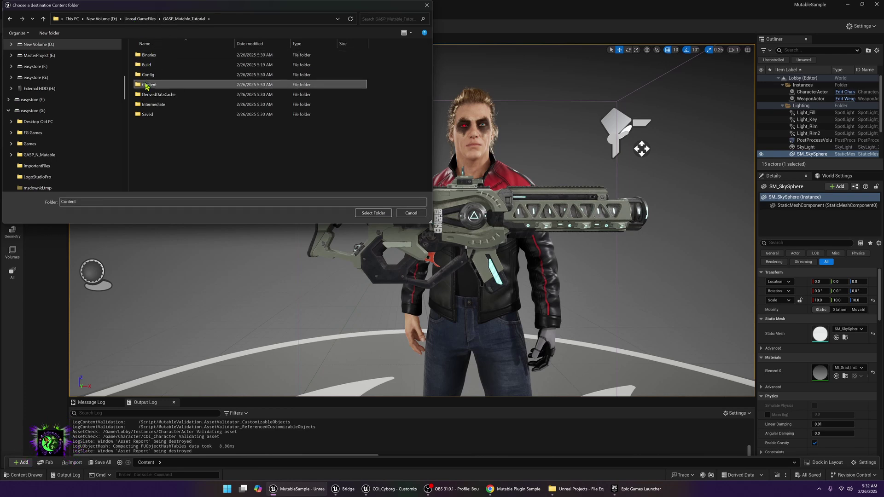
pyautogui.click(374, 213)
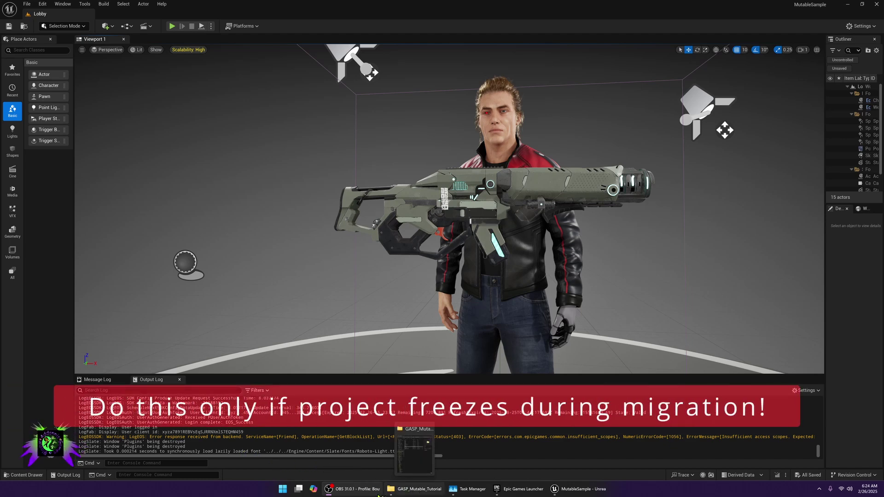
pyautogui.click(32, 476)
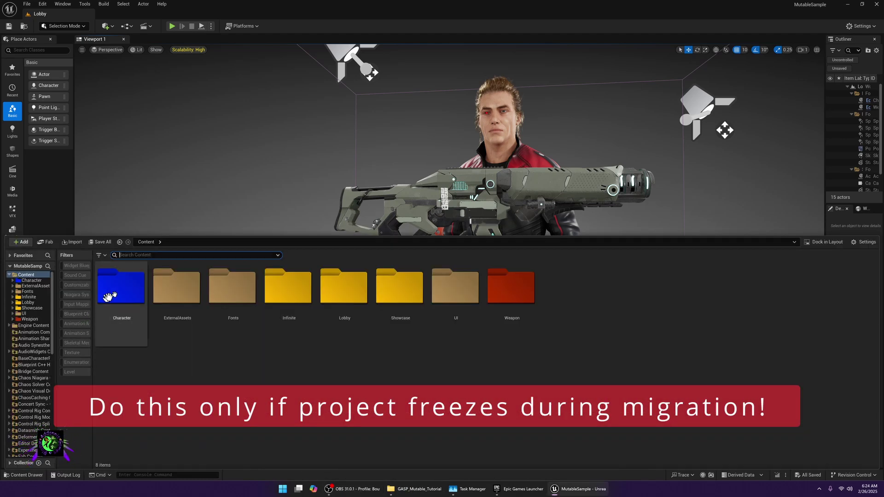
pyautogui.rightClick(123, 298)
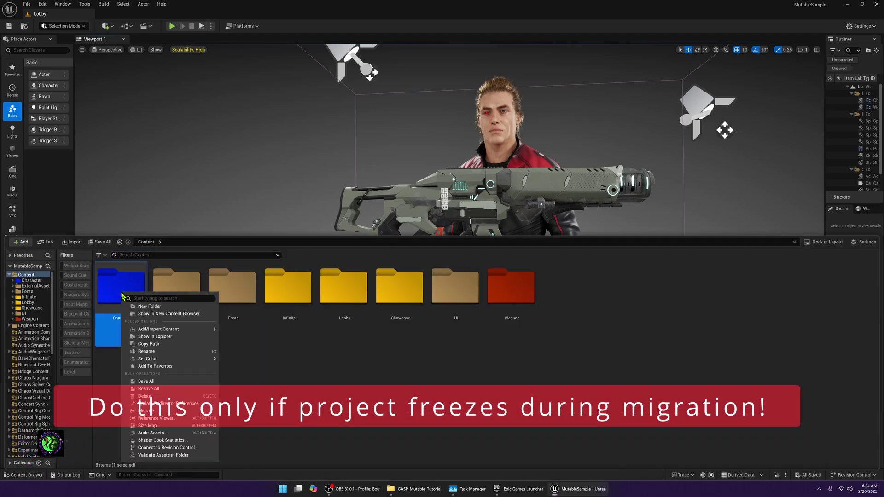
# Reveal the MutableSample project folder in Explorer, select Content and Source, then minimize Explorer.
pyautogui.click(152, 337)
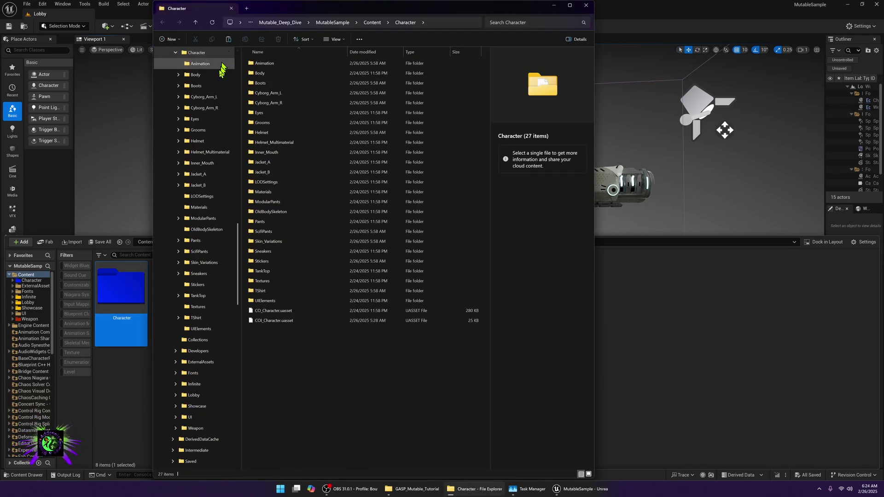
pyautogui.click(195, 23)
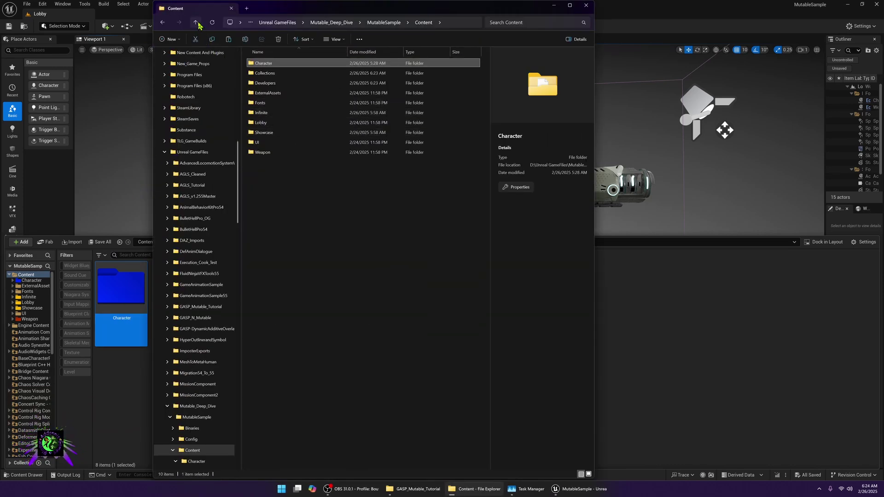
pyautogui.click(196, 23)
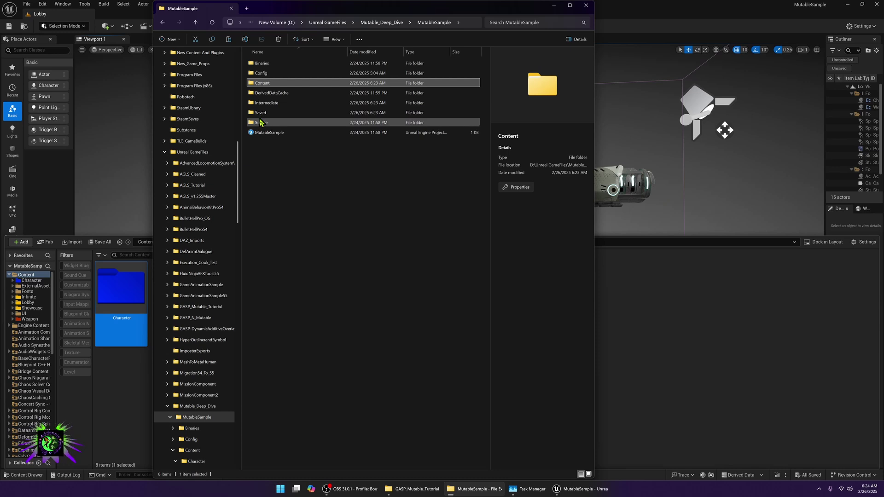
pyautogui.keyDown('ctrl'); pyautogui.click(265, 124); pyautogui.keyUp('ctrl')
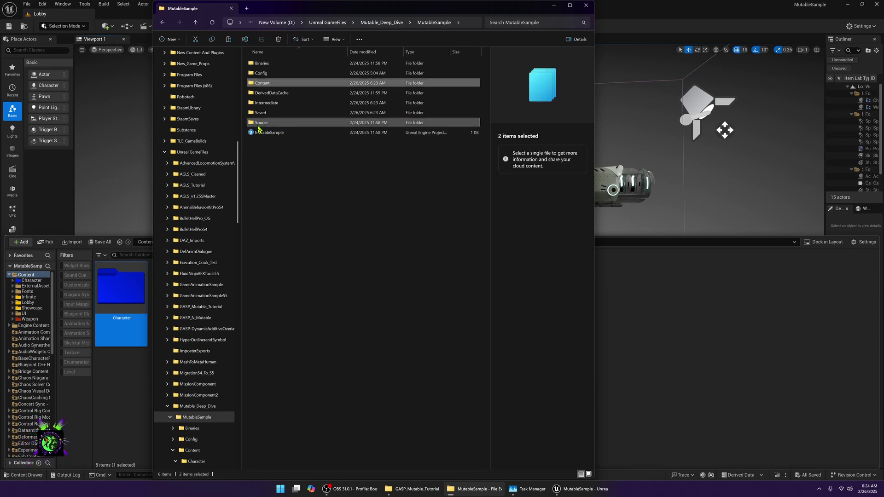
pyautogui.rightClick(270, 123)
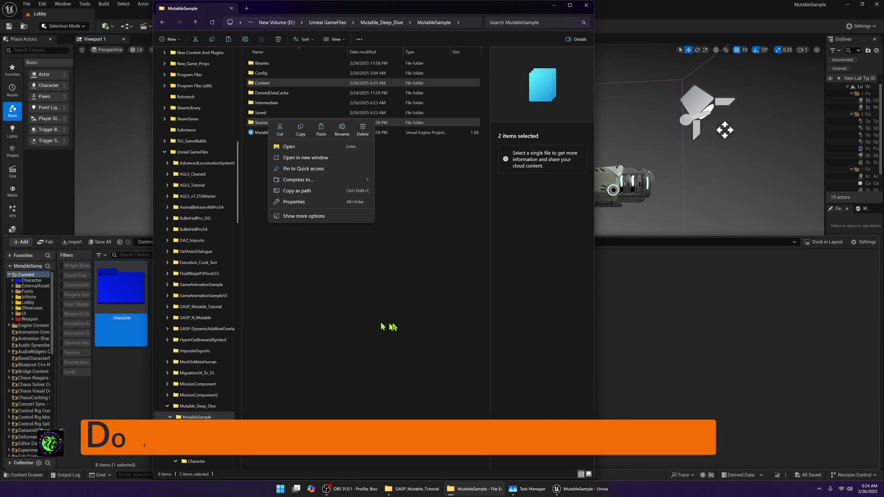
pyautogui.click(429, 271)
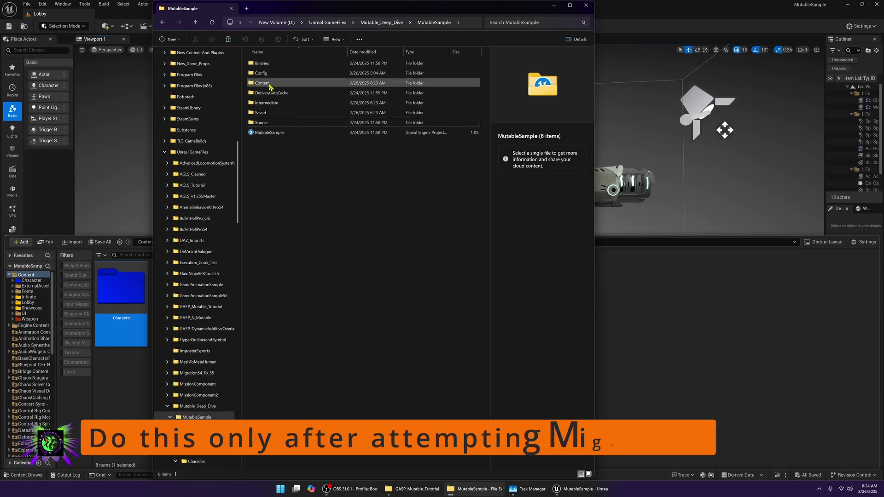
pyautogui.click(554, 5)
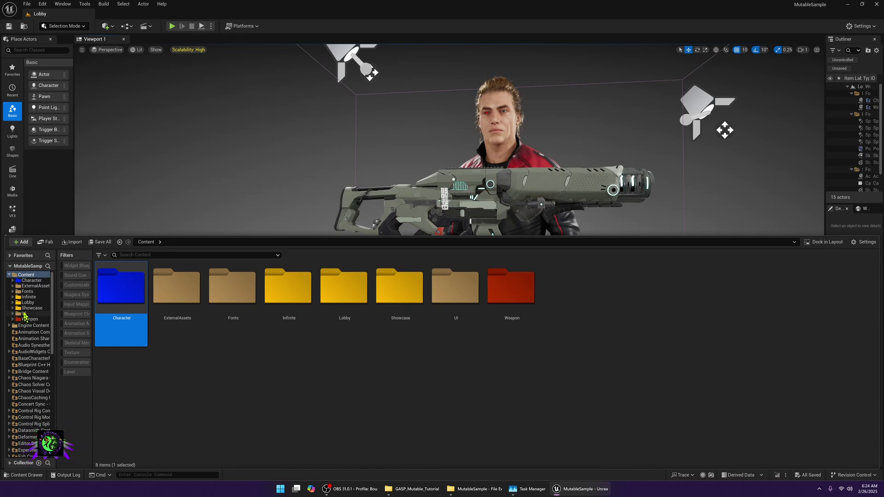
# Browse the Infinite and Fonts folders in the MutableSample Content Browser.
pyautogui.click(27, 297)
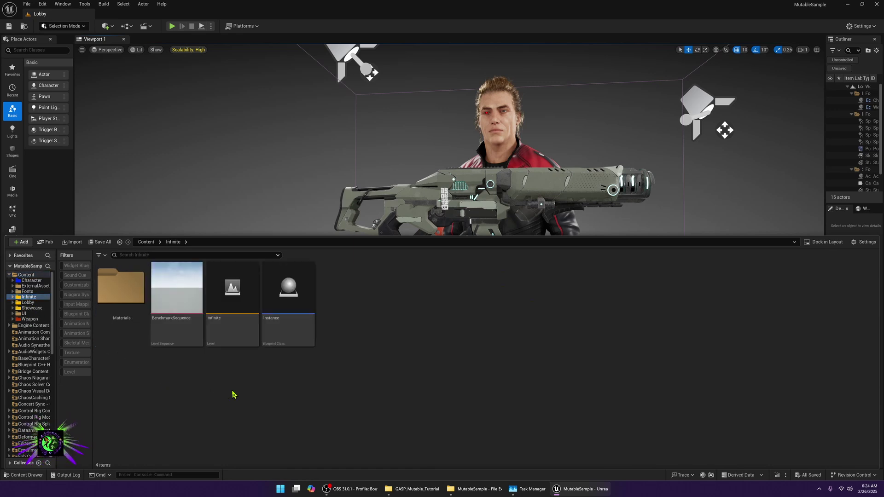
pyautogui.rightClick(166, 416)
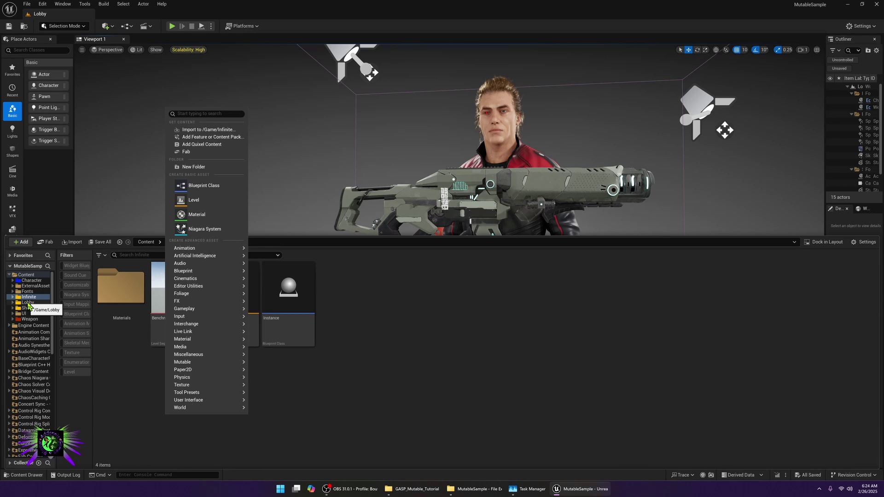
pyautogui.click(27, 292)
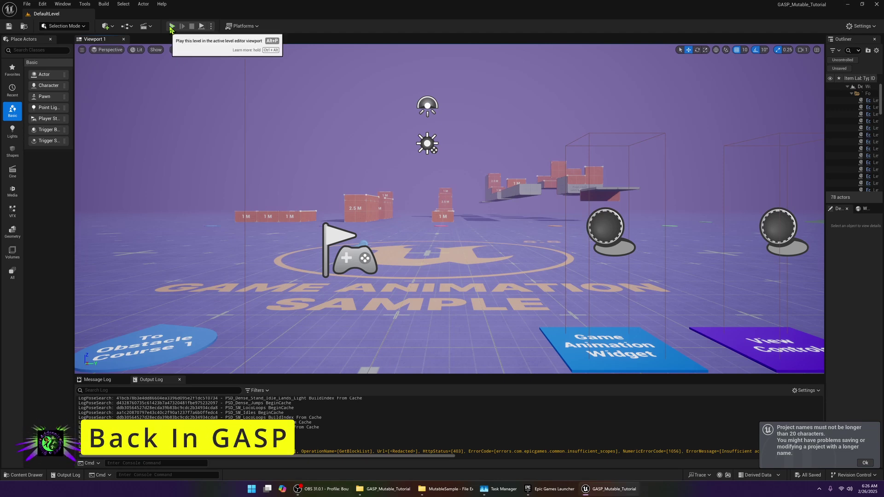
# Play and stop the level, then open CBP_SandboxCharacter_Quinn from Blueprints > RetargetedCharacters.
pyautogui.click(171, 27)
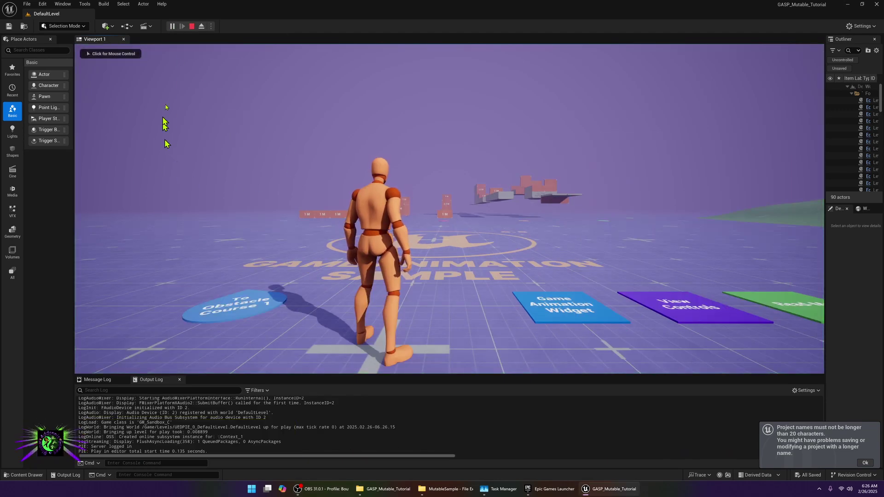
pyautogui.click(192, 27)
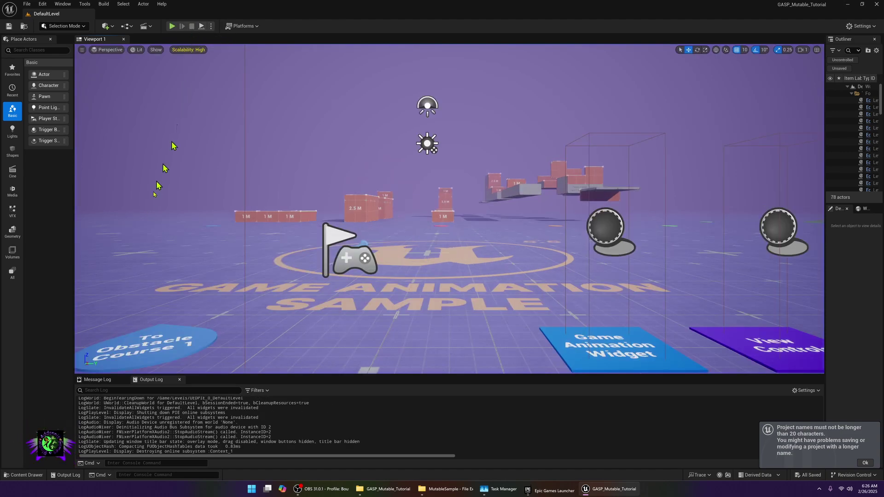
pyautogui.click(21, 475)
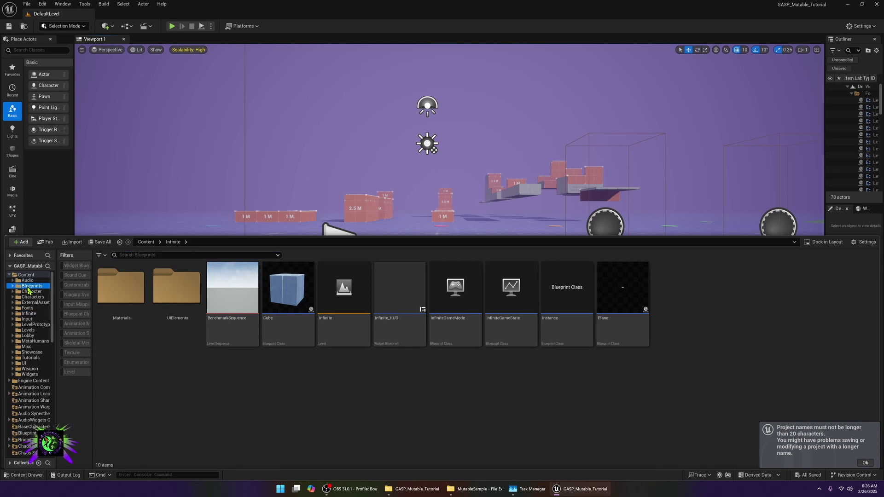
pyautogui.click(29, 286)
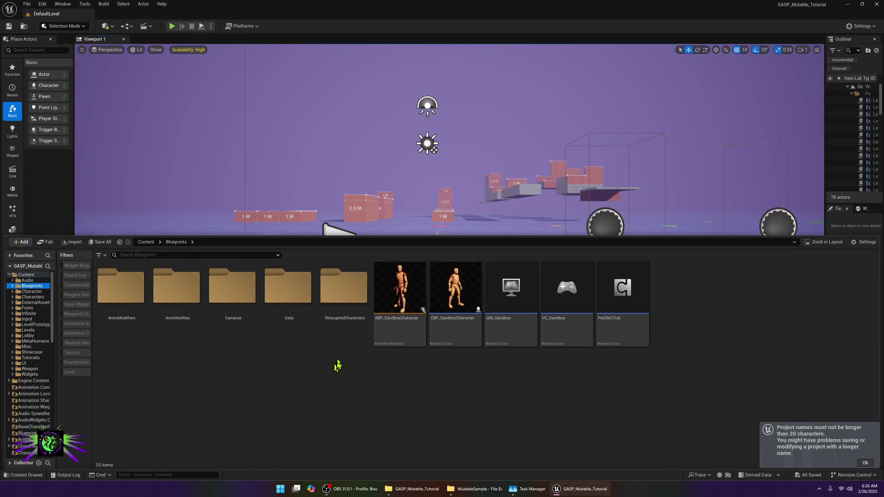
pyautogui.doubleClick(344, 288)
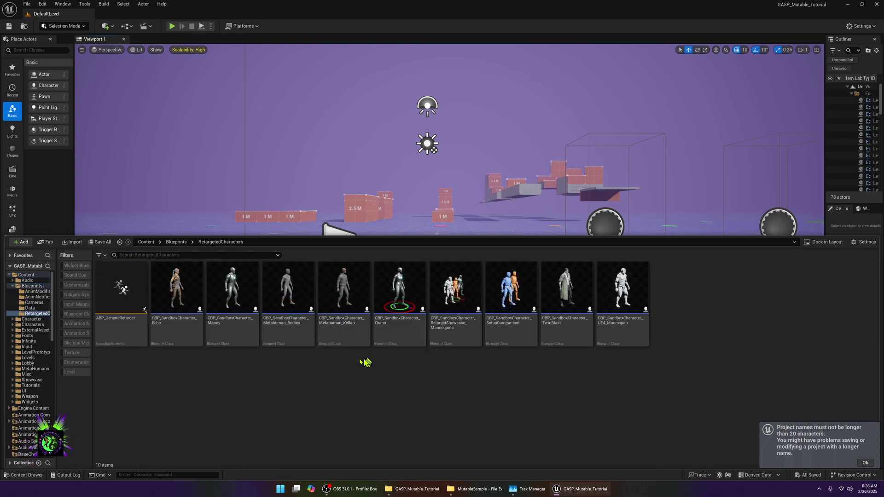
pyautogui.doubleClick(398, 297)
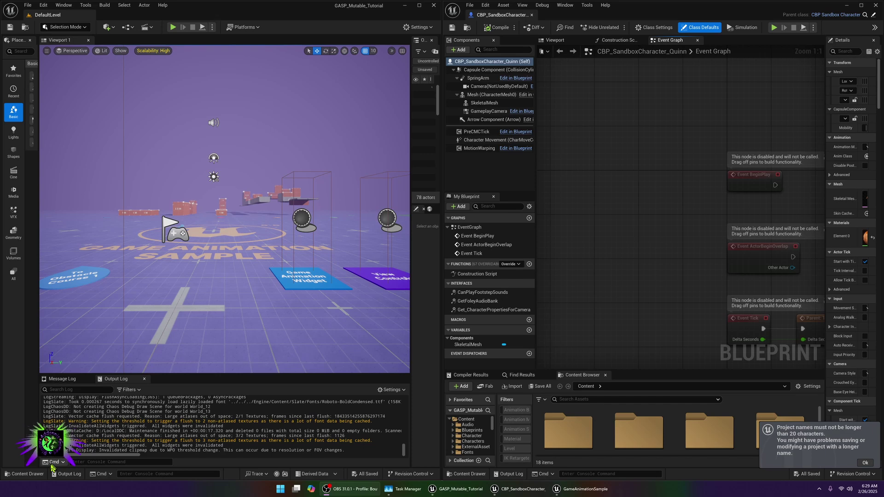
# Open the Lobby level from the Lobby folder and widen the Outliner and Details panels.
pyautogui.click(27, 474)
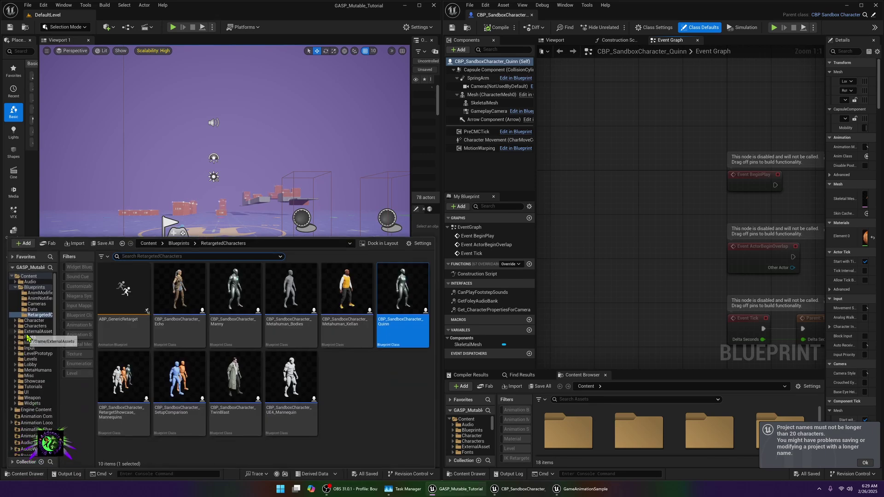
pyautogui.click(29, 365)
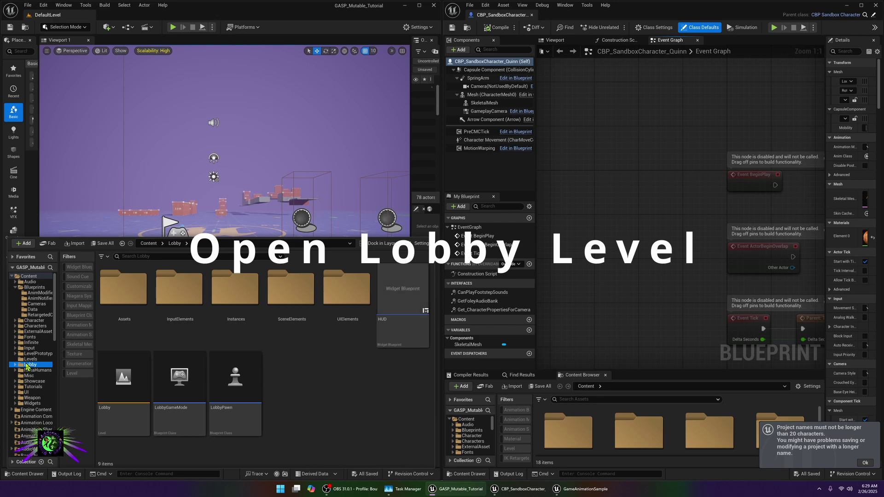
pyautogui.doubleClick(127, 397)
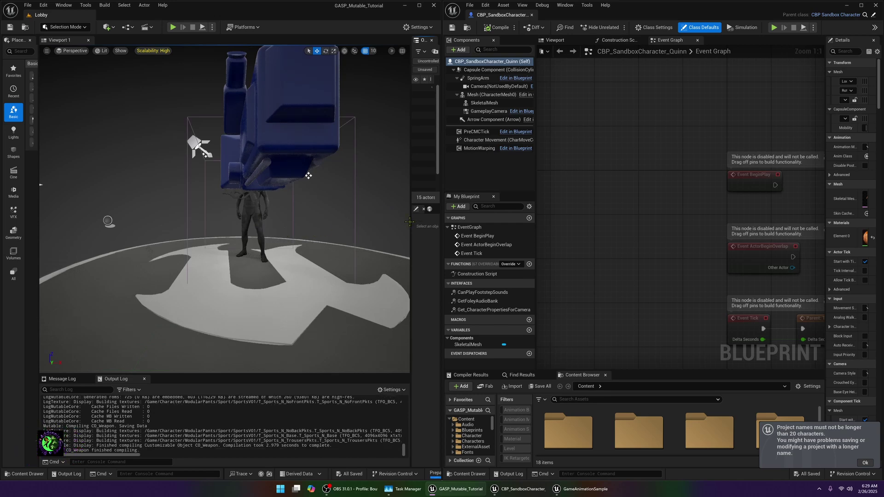
pyautogui.moveTo(409, 222); pyautogui.dragTo(295, 221)
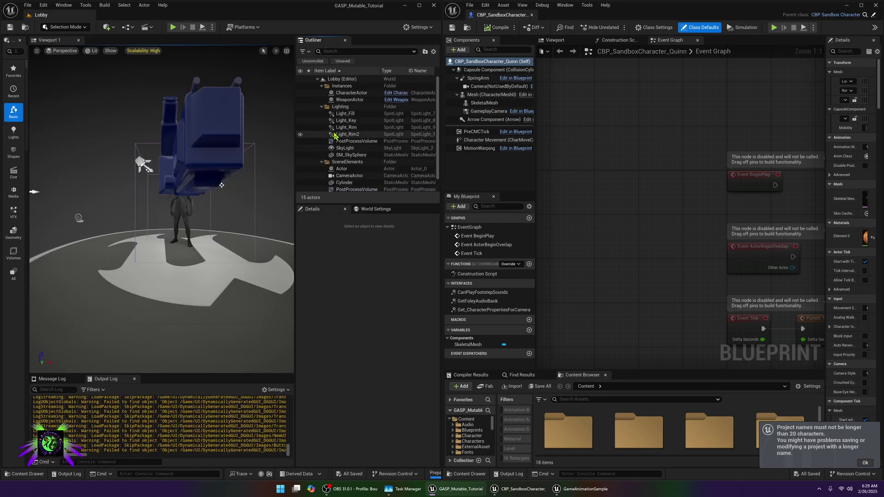
# Copy CharacterActor's Head, Body, Body_CSK and Head_CSK components and paste them under Quinn's Capsule Component.
pyautogui.click(180, 208)
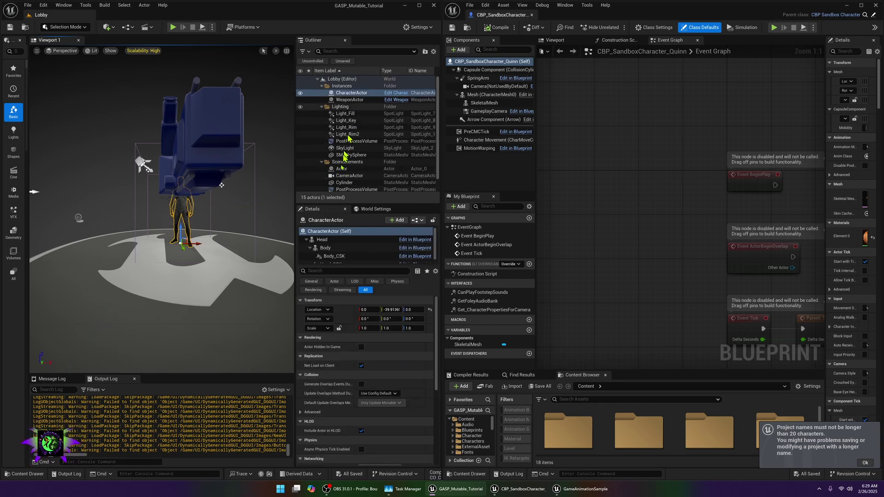
pyautogui.moveTo(350, 205); pyautogui.dragTo(350, 160)
pyautogui.click(329, 199)
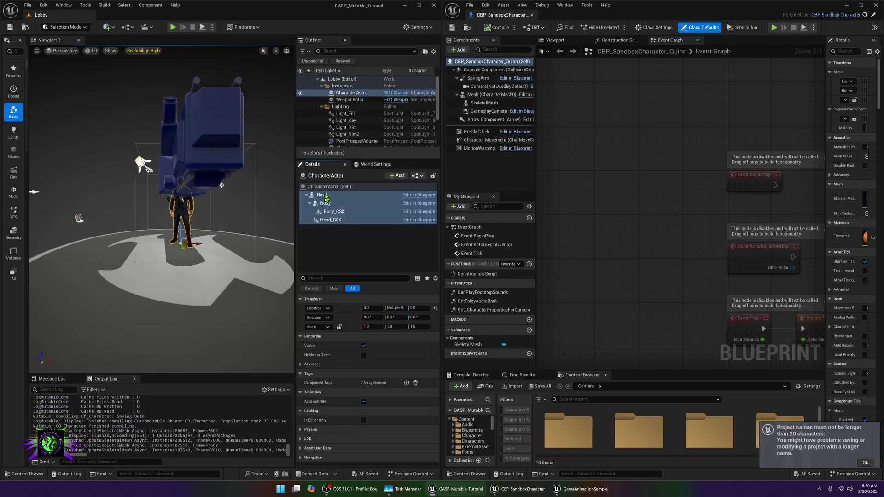
pyautogui.rightClick(343, 215)
pyautogui.click(372, 235)
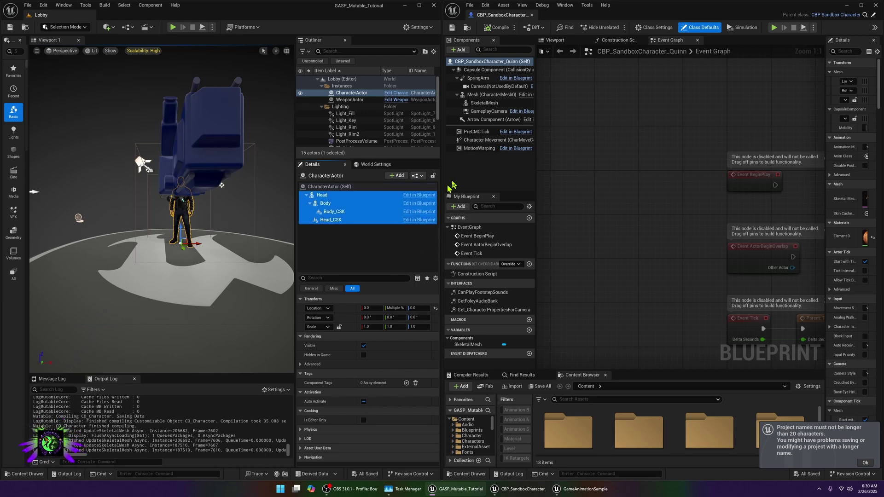
pyautogui.rightClick(476, 72)
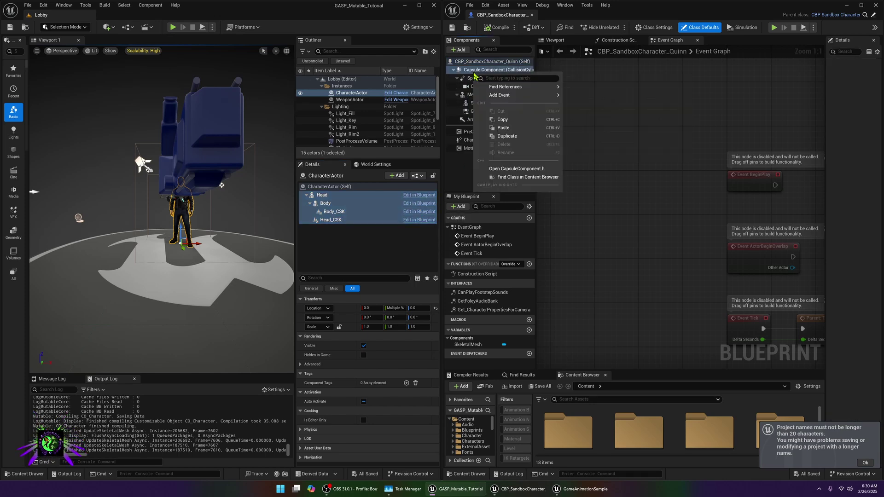
pyautogui.click(510, 131)
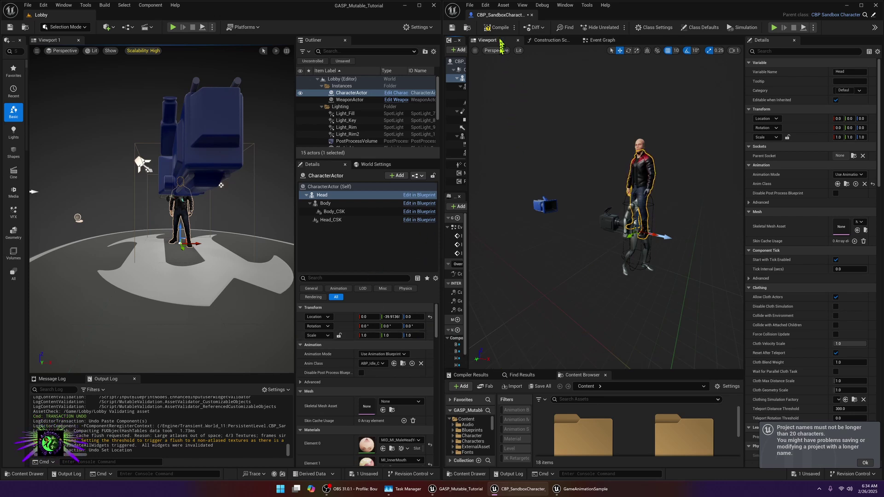
# Open the CharacterActor blueprint in its own window and show its Construction Script.
pyautogui.click(545, 45)
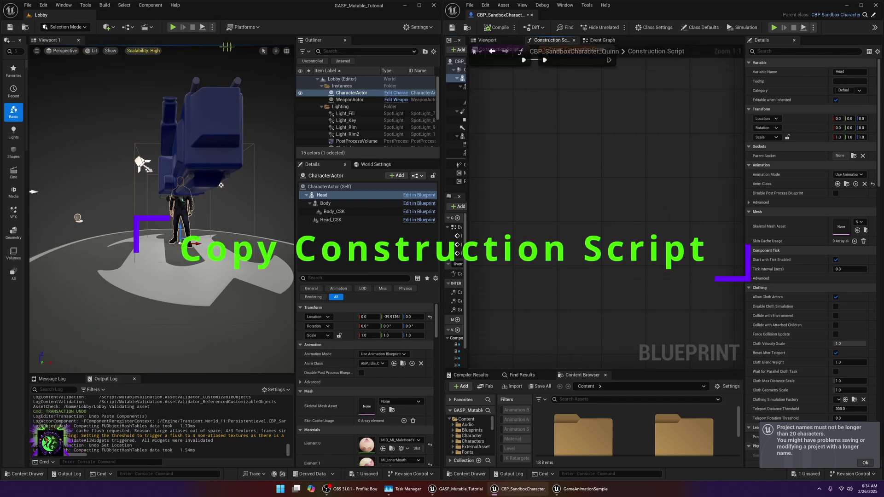
pyautogui.click(391, 97)
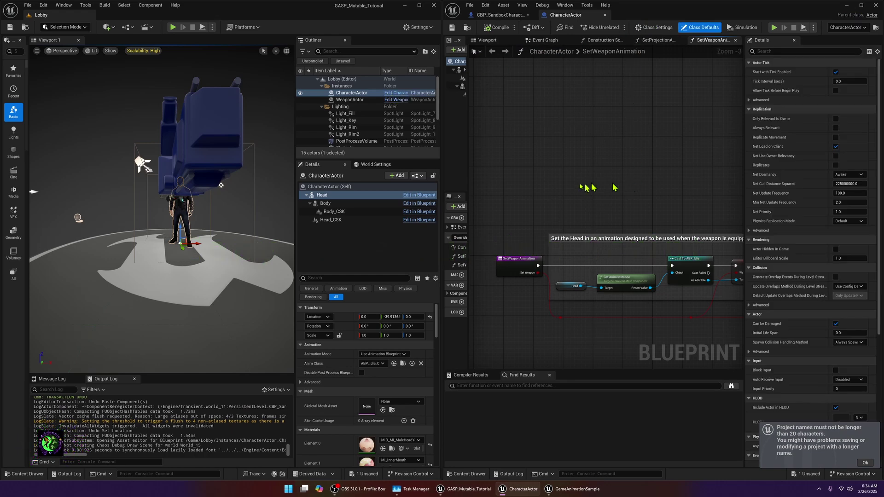
pyautogui.moveTo(468, 134); pyautogui.dragTo(560, 134)
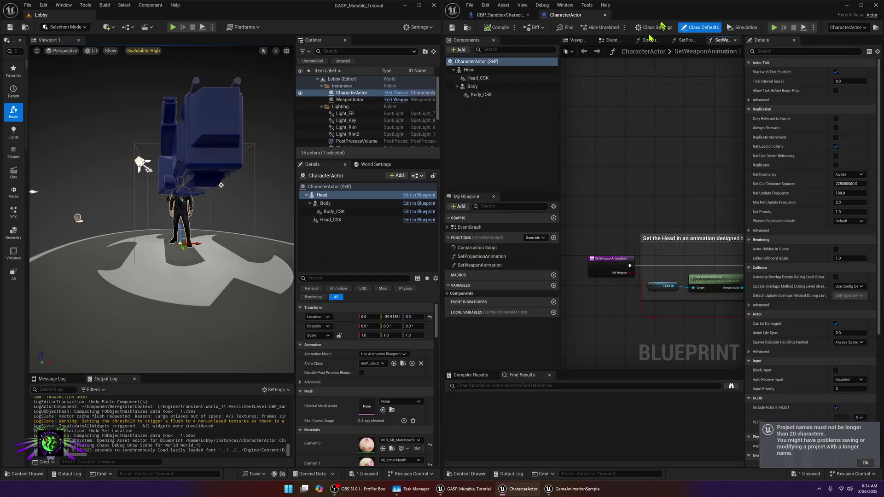
pyautogui.moveTo(586, 20); pyautogui.dragTo(124, 14)
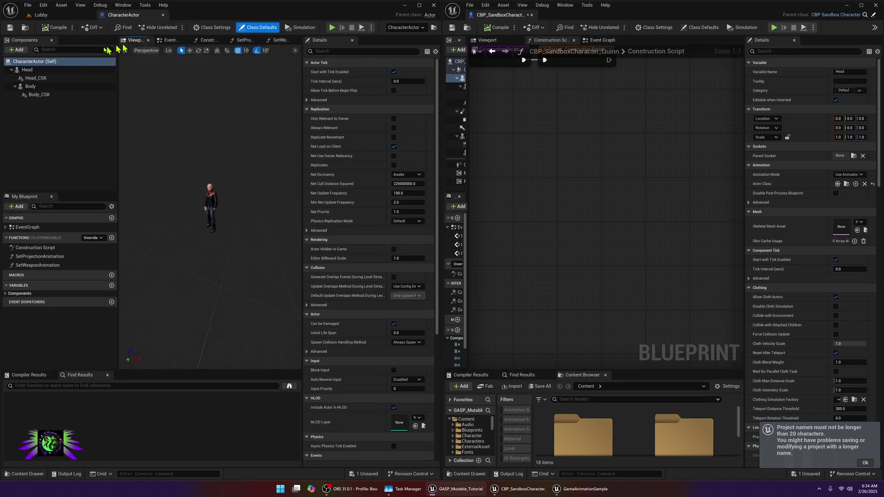
pyautogui.click(21, 227)
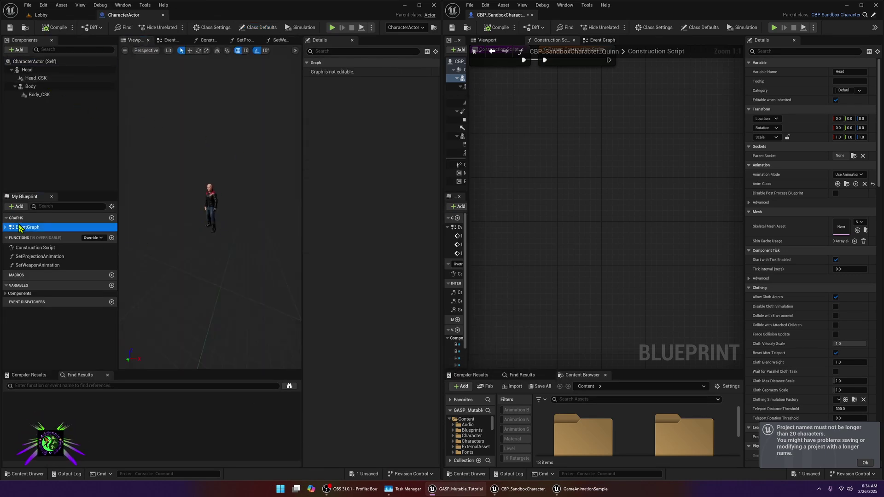
pyautogui.doubleClick(35, 248)
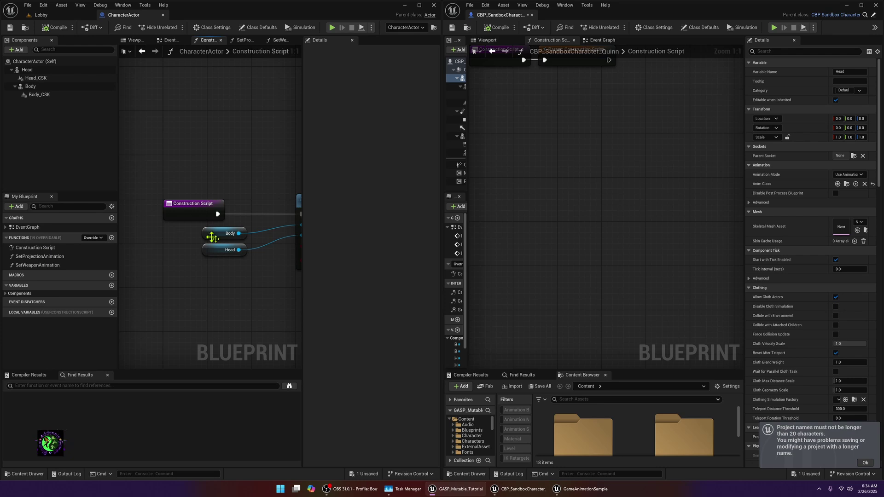
pyautogui.moveTo(243, 269); pyautogui.dragTo(163, 253, button='right')
# Copy the Body, Head and Set Leader Pose Component nodes into Quinn's Construction Script.
pyautogui.moveTo(174, 192); pyautogui.dragTo(231, 260)
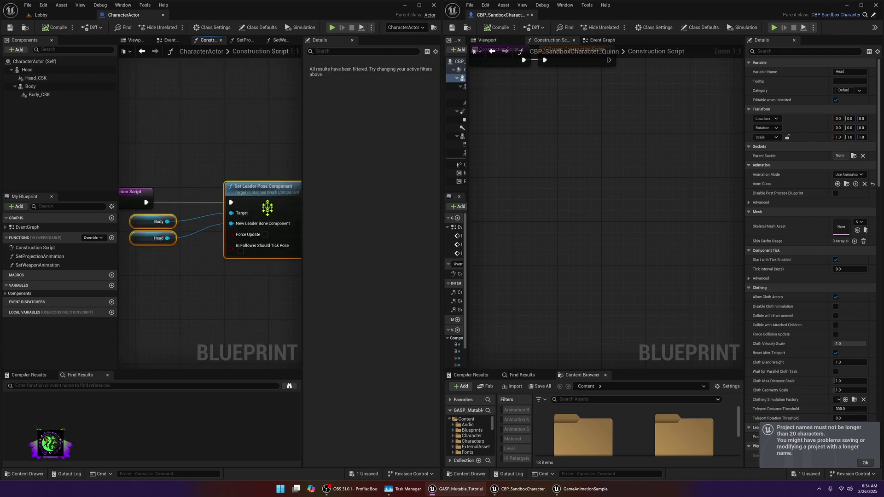
pyautogui.rightClick(270, 208)
pyautogui.click(289, 244)
pyautogui.click(512, 199)
pyautogui.hotkey('ctrl', 'v')
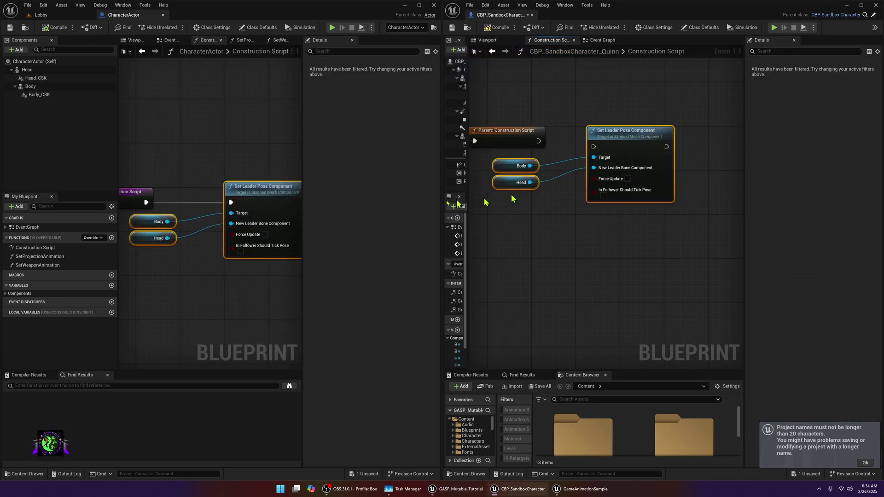
# Wire Quinn's Parent: Construction Script call into the pasted Set Leader Pose Component node.
pyautogui.doubleClick(40, 256)
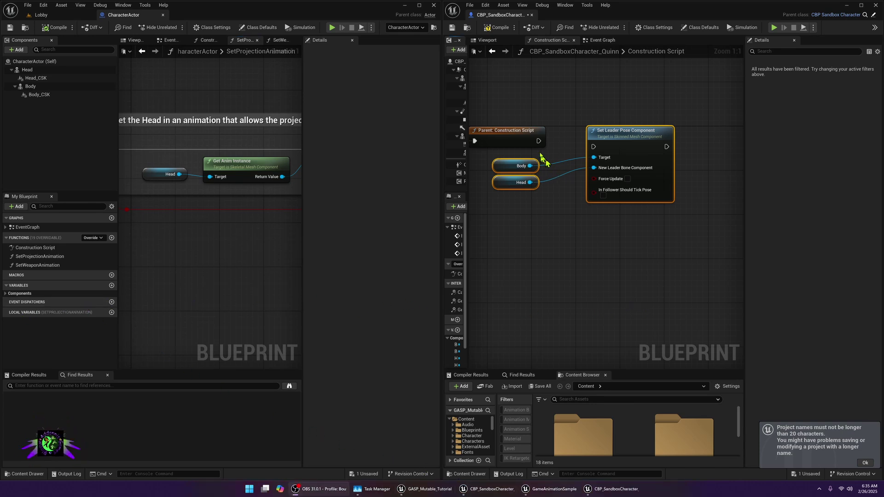
pyautogui.moveTo(540, 144); pyautogui.dragTo(594, 147)
pyautogui.moveTo(610, 144); pyautogui.dragTo(612, 138)
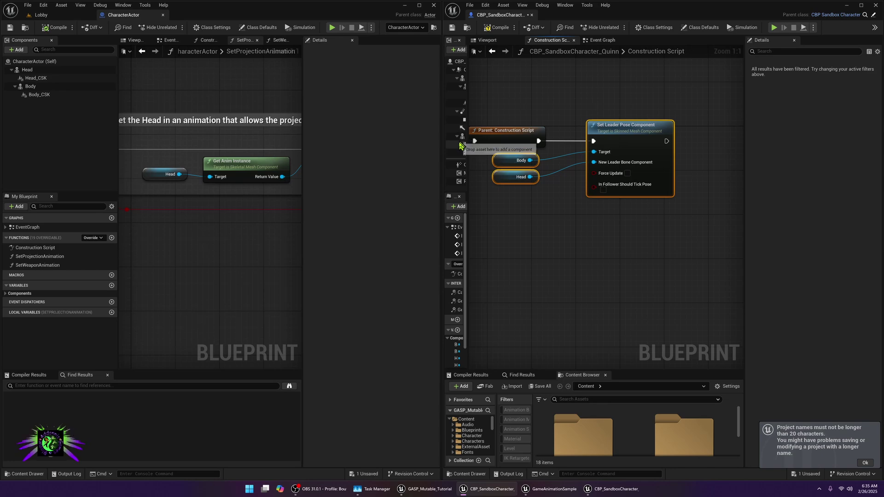
pyautogui.moveTo(468, 147); pyautogui.dragTo(551, 147)
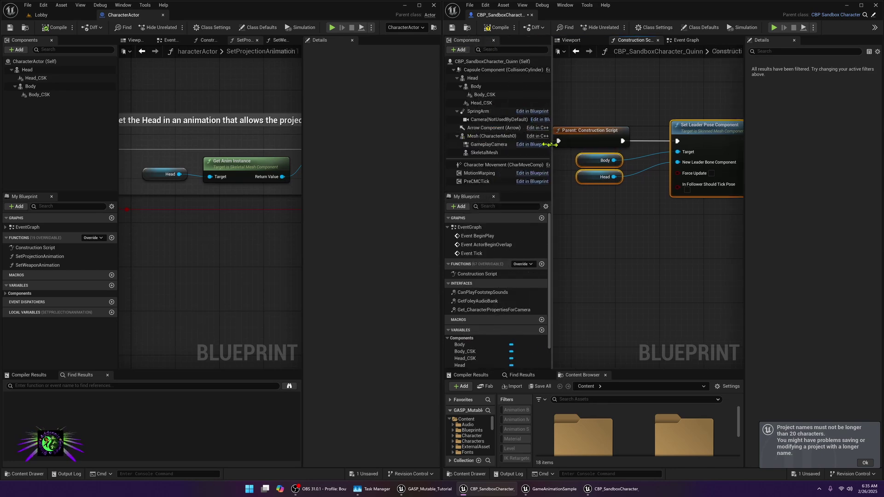
# Add a Head CSK component reference to Quinn's Construction Script graph.
pyautogui.click(861, 5)
pyautogui.moveTo(278, 229); pyautogui.dragTo(345, 288, button='right')
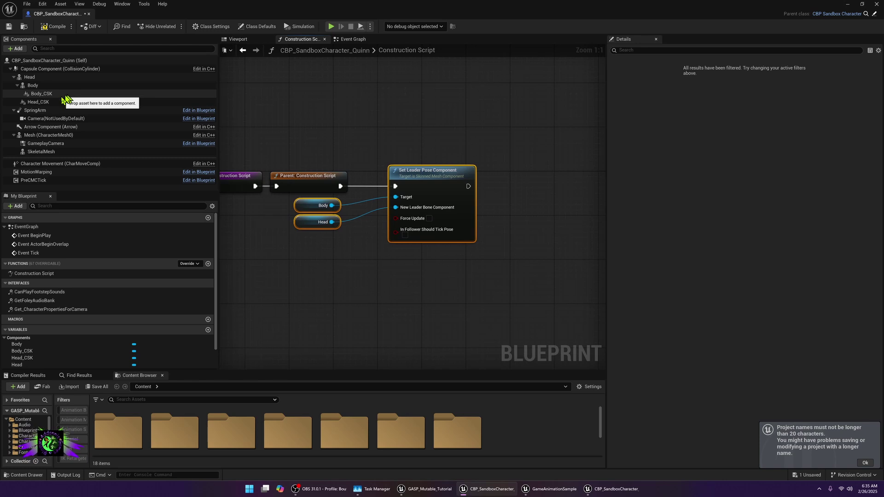
pyautogui.moveTo(39, 102); pyautogui.dragTo(546, 228)
pyautogui.moveTo(547, 228); pyautogui.dragTo(417, 242, button='right')
# Add Update Skeletal Mesh Async on Head CSK after Set Leader Pose, with Never Skip Update ticked.
pyautogui.moveTo(418, 244); pyautogui.dragTo(441, 202)
pyautogui.write('up')
pyautogui.click(489, 258)
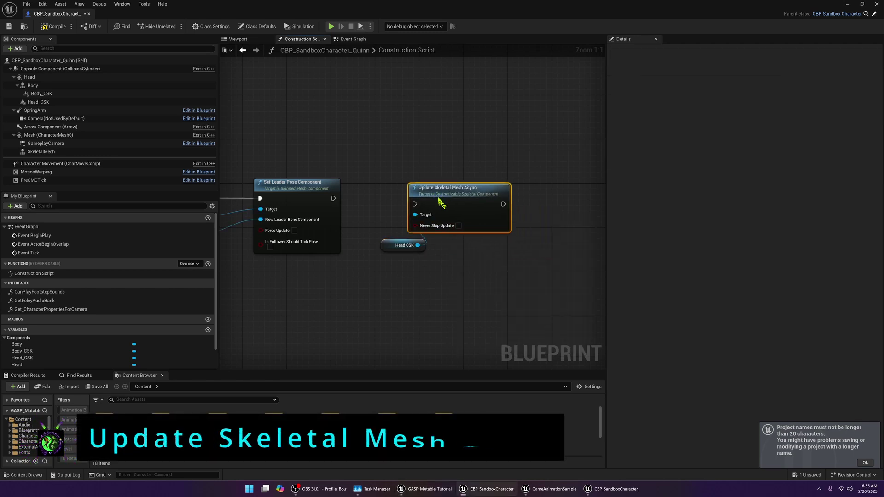
pyautogui.moveTo(334, 198); pyautogui.dragTo(426, 244)
pyautogui.press('q')
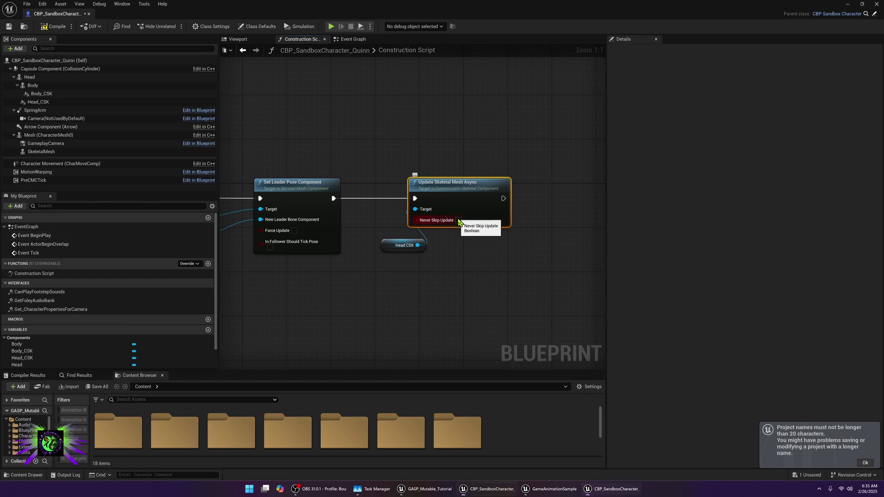
pyautogui.click(458, 220)
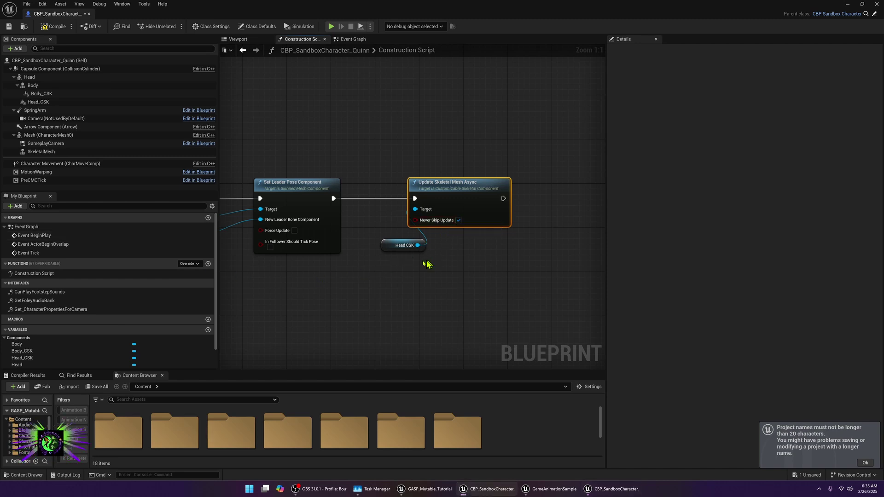
pyautogui.click(244, 41)
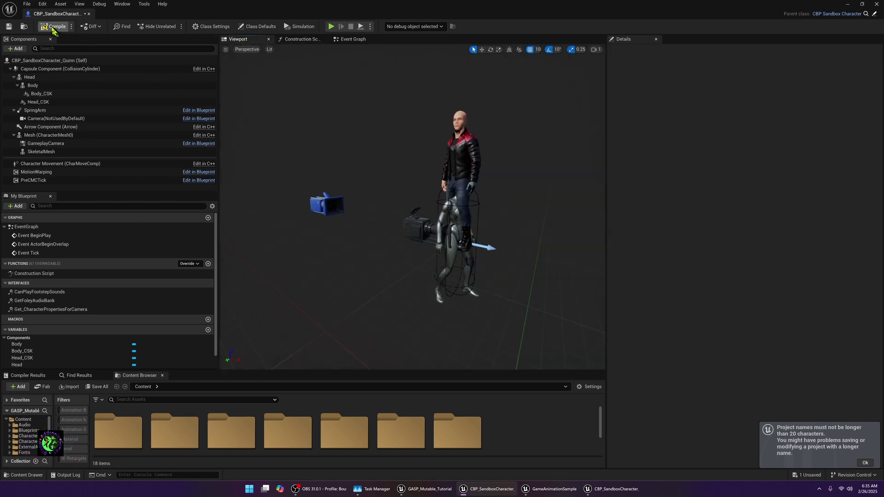
# Compile, then set the Head component's Location Z to -88 and Rotation Z to -90.
pyautogui.click(52, 27)
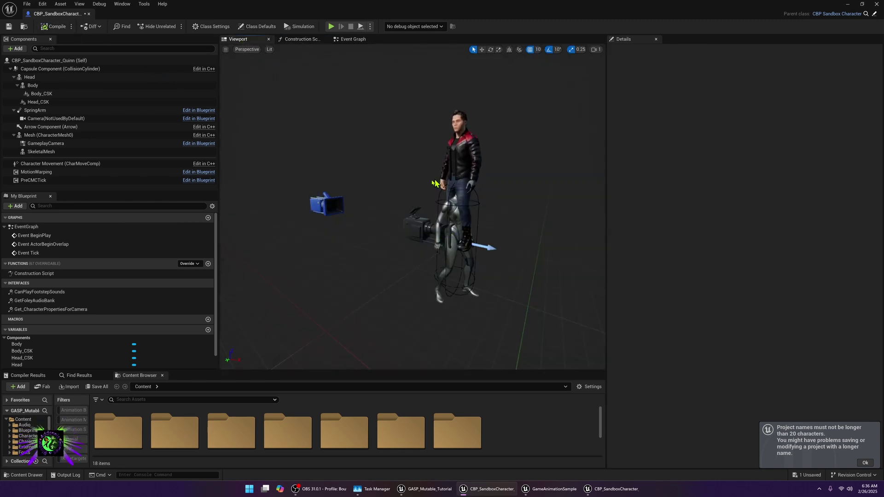
pyautogui.click(34, 78)
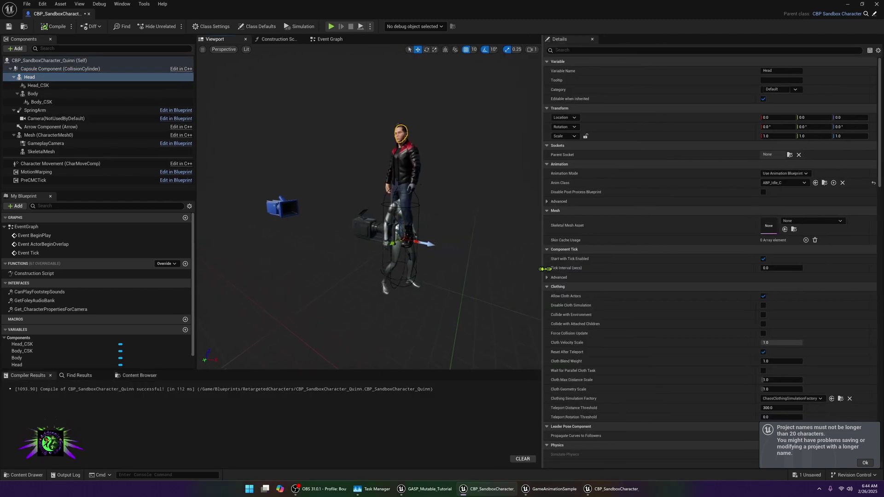
pyautogui.click(842, 118)
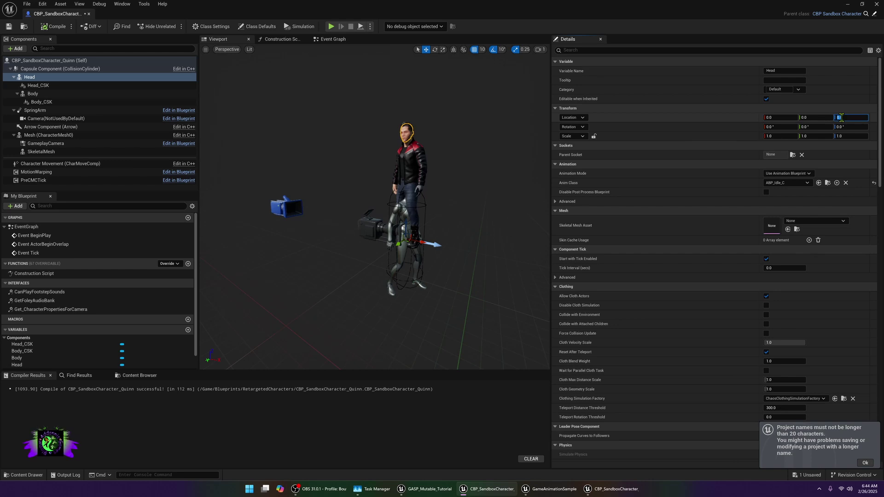
pyautogui.write('-88')
pyautogui.click(839, 127)
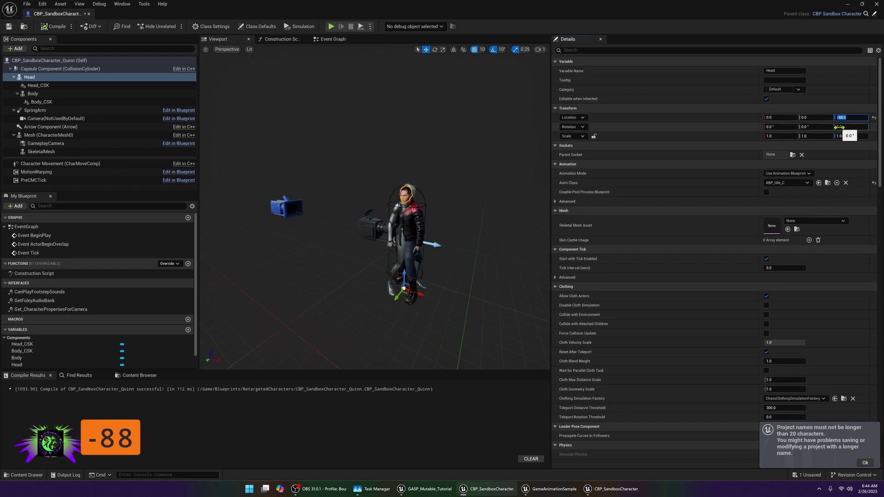
pyautogui.write('90')
pyautogui.press('Return')
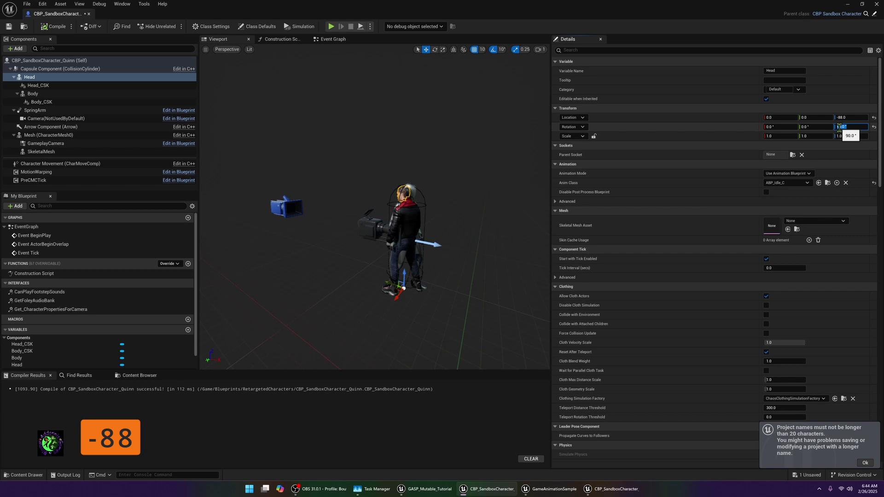
pyautogui.write('-90')
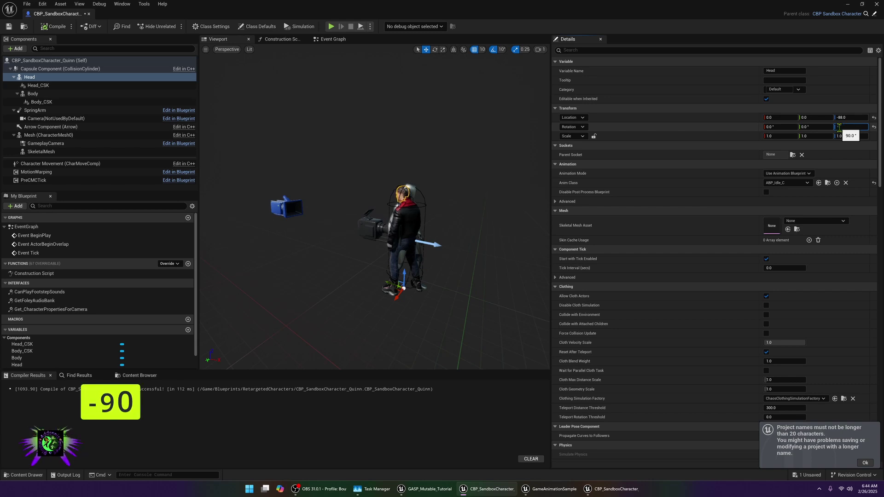
pyautogui.press('Return')
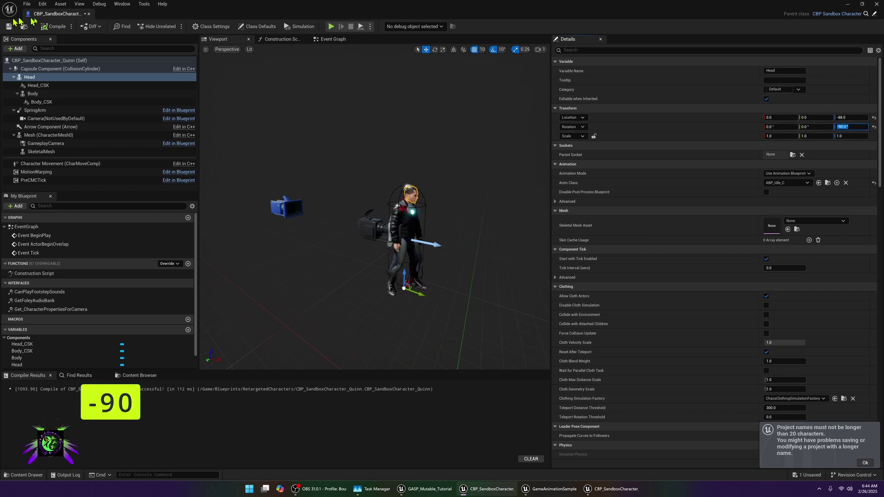
# Recompile the blueprint and parent Head under Mesh (CharacterMesh0).
pyautogui.click(53, 26)
pyautogui.click(30, 77)
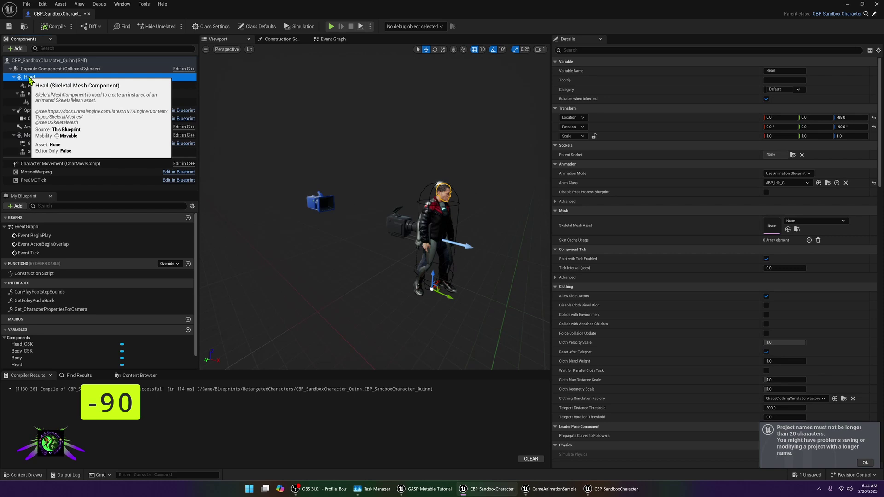
pyautogui.moveTo(28, 78); pyautogui.dragTo(25, 135)
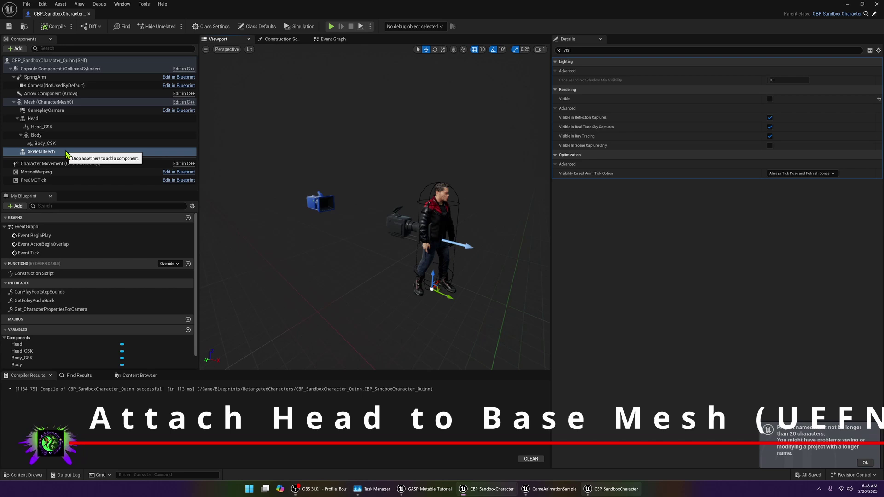
# Delete the unused SkeletalMesh component and recompile the character blueprint.
pyautogui.rightClick(65, 154)
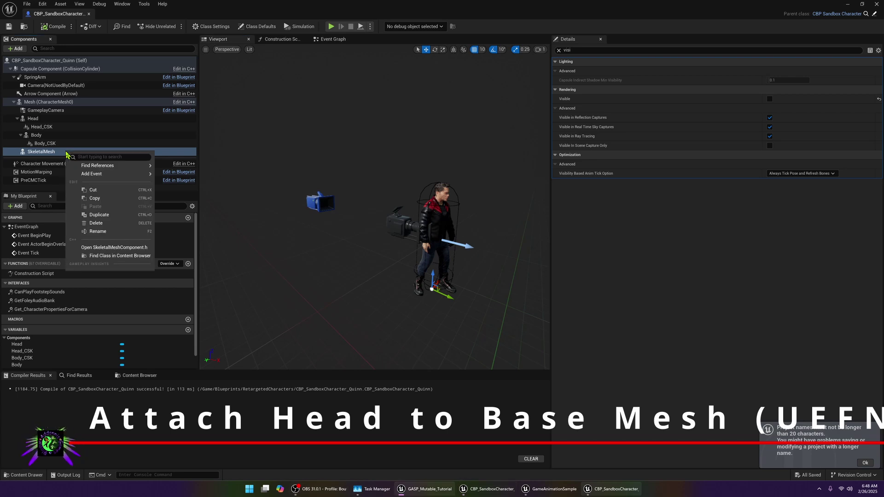
pyautogui.click(96, 224)
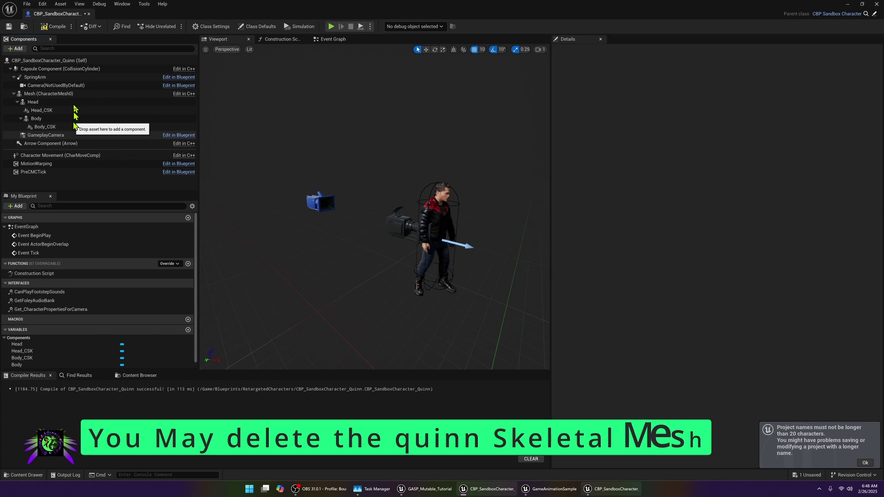
pyautogui.click(54, 26)
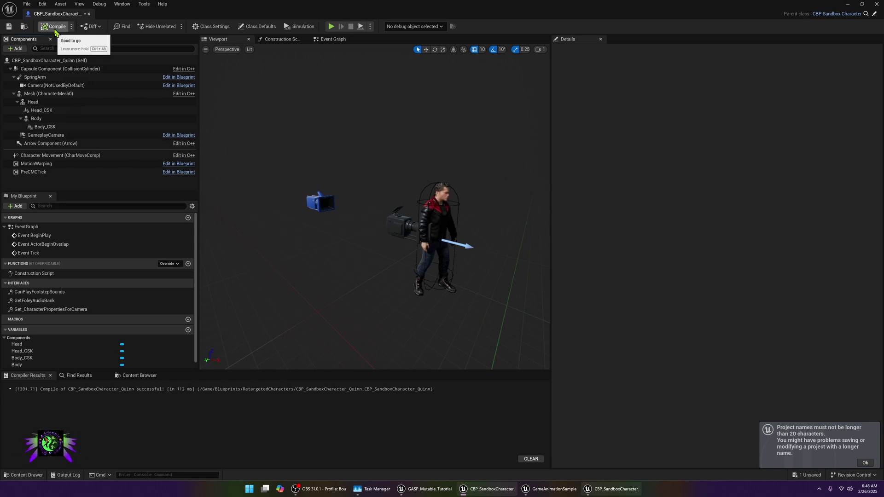
# Set the Head component's Anim Class to ABP_GenericRetarget and recompile.
pyautogui.click(45, 103)
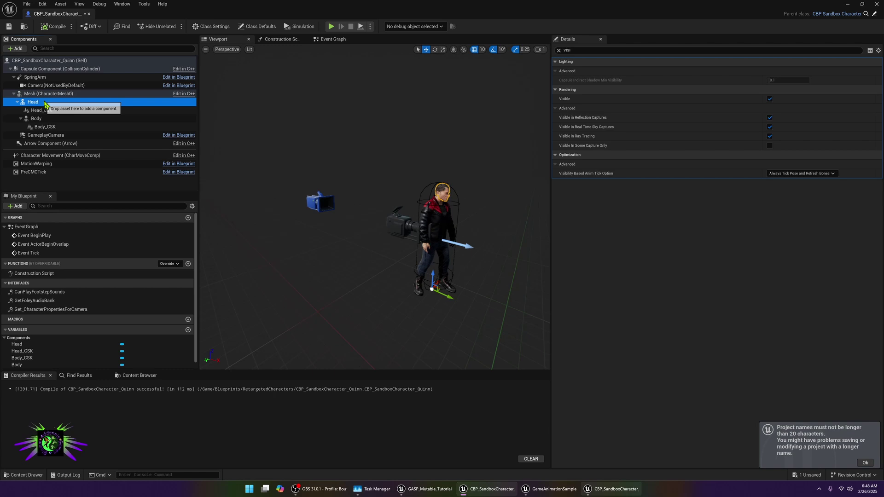
pyautogui.click(558, 50)
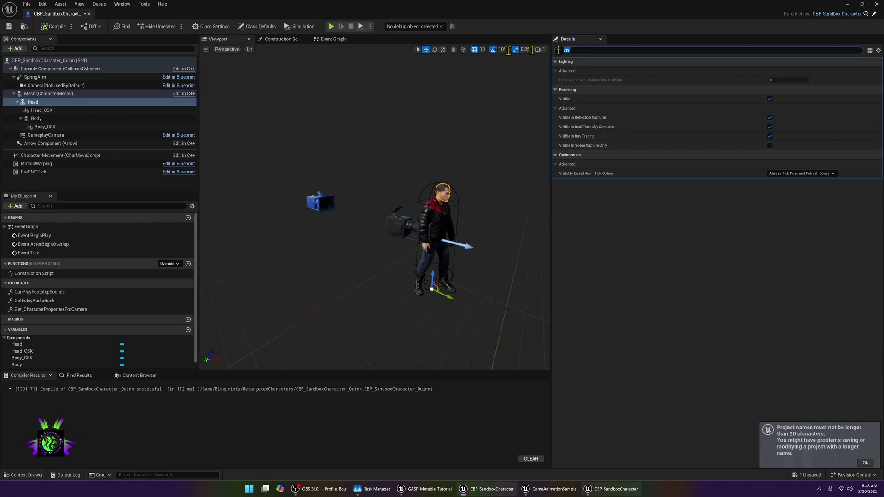
pyautogui.press('BackSpace')
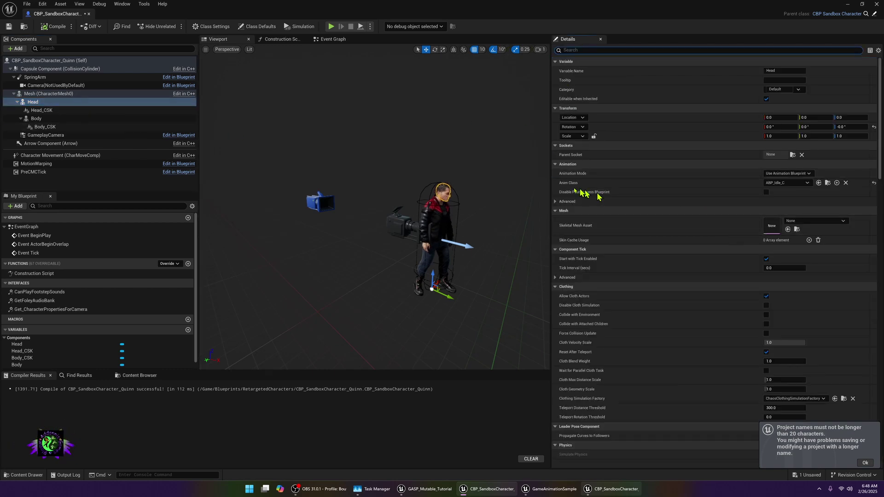
pyautogui.click(793, 184)
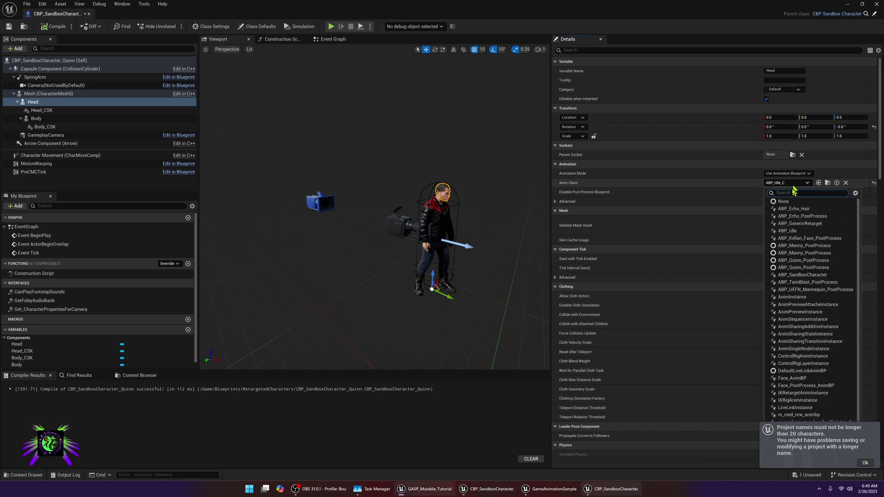
pyautogui.click(803, 224)
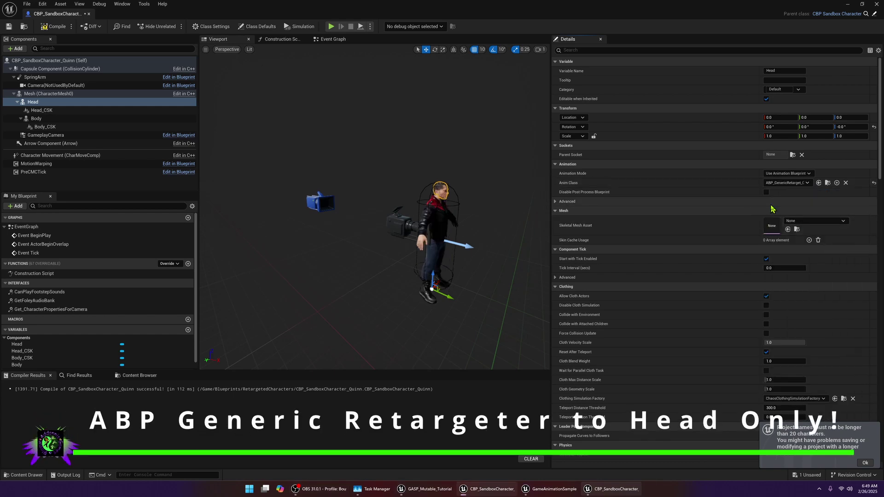
pyautogui.click(54, 26)
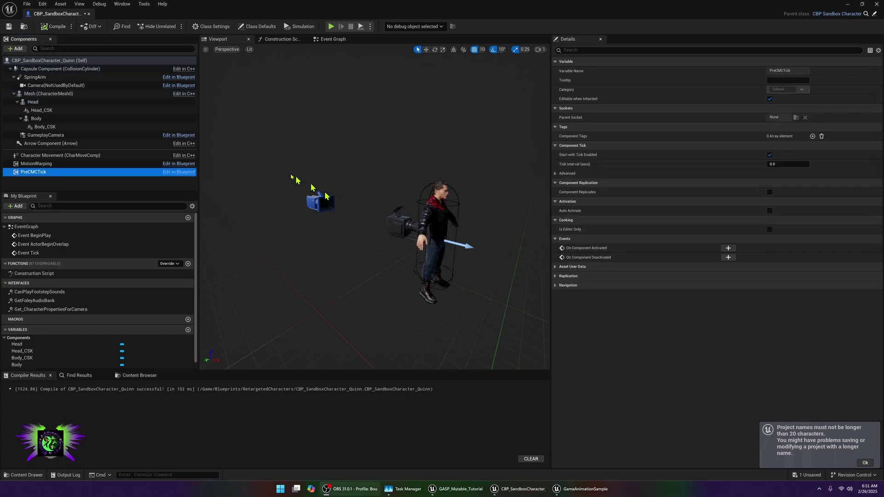
pyautogui.click(70, 102)
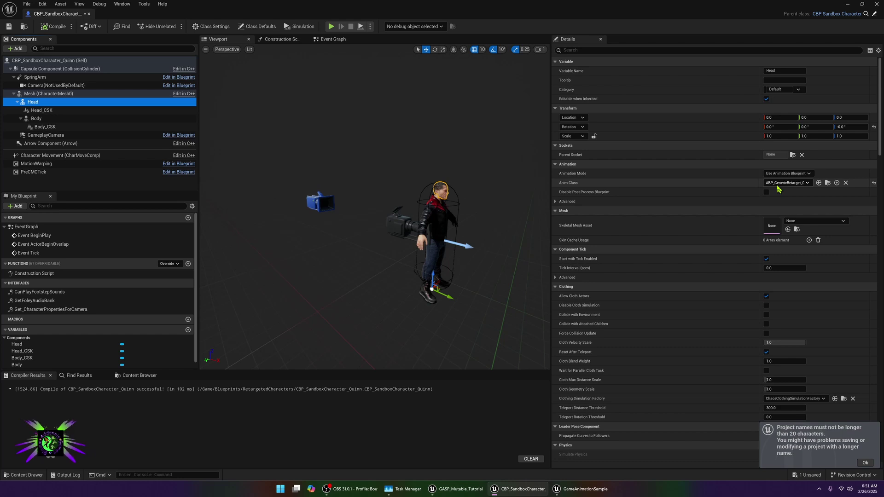
# In ABP_GenericRetarget, copy the first IKRetargeter Map name, RTG_UEFN_to_UE4_Mannequin.
pyautogui.click(827, 183)
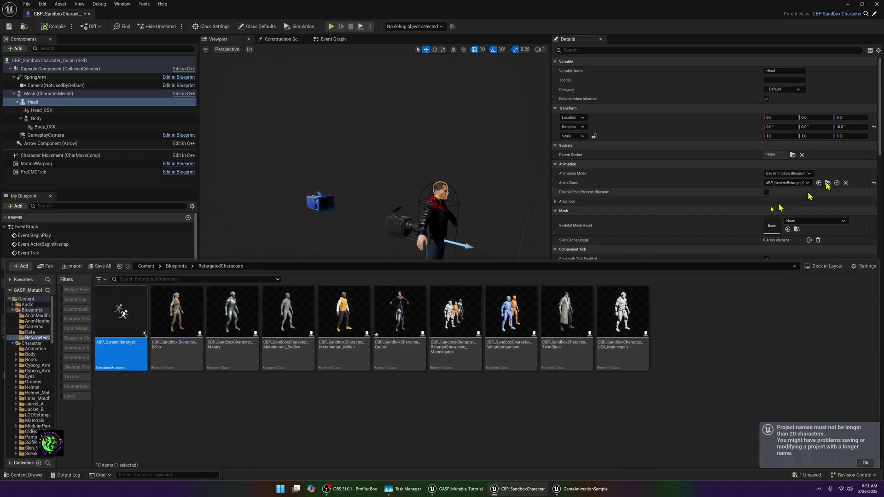
pyautogui.doubleClick(121, 317)
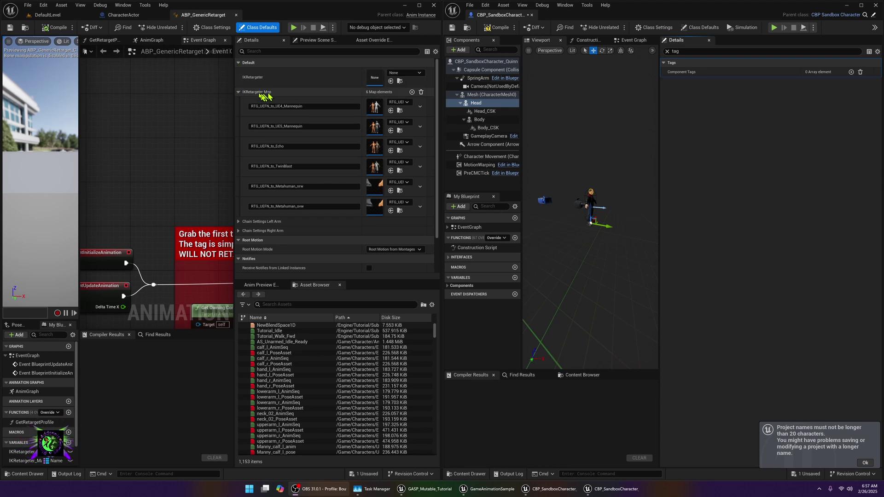
pyautogui.click(239, 93)
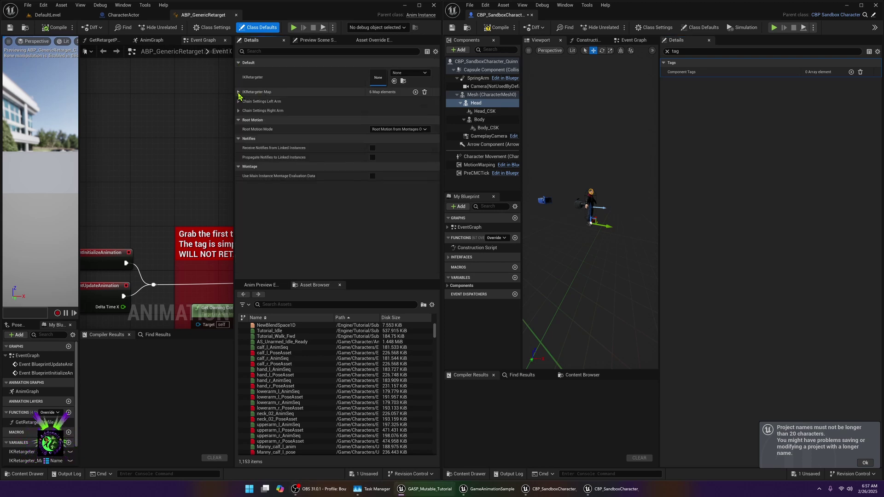
pyautogui.click(238, 93)
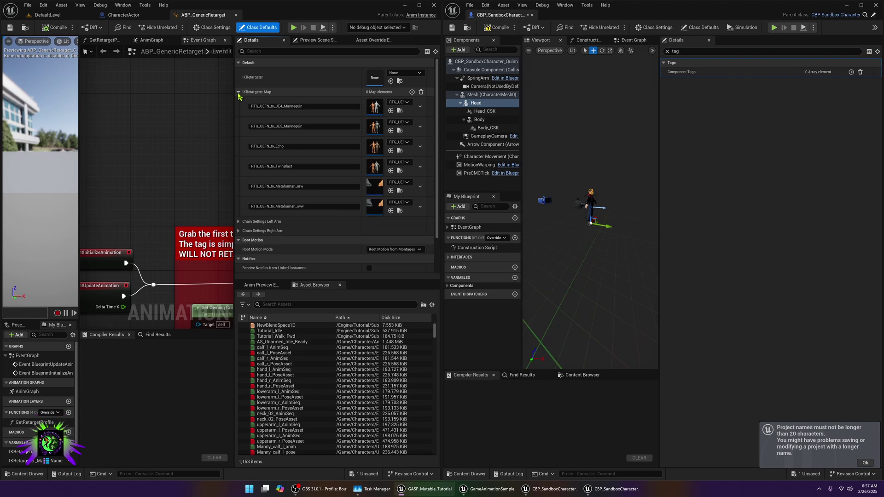
pyautogui.moveTo(306, 108); pyautogui.dragTo(223, 108)
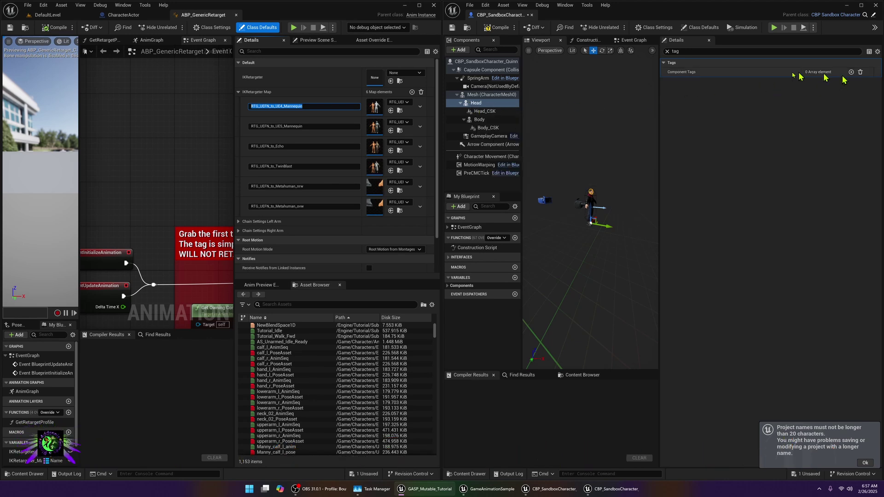
# Add a component tag to Head holding RTG_UEFN_to_UE4_Mannequin.
pyautogui.click(631, 55)
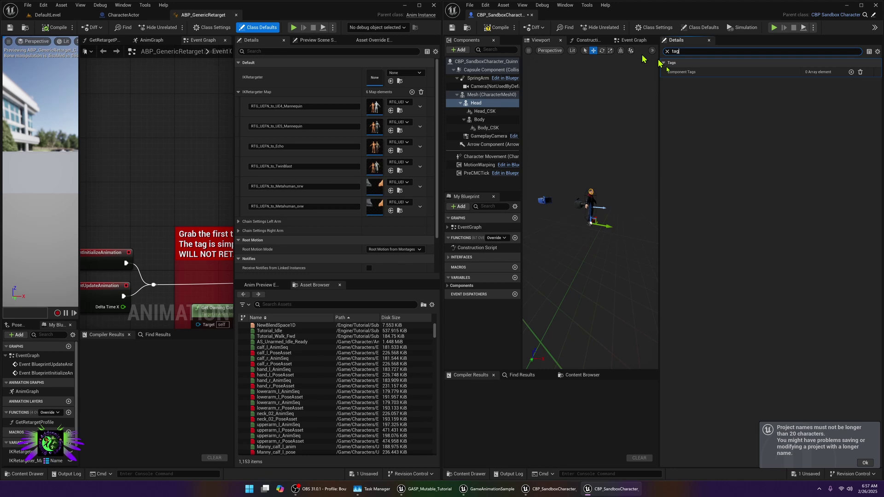
pyautogui.click(852, 72)
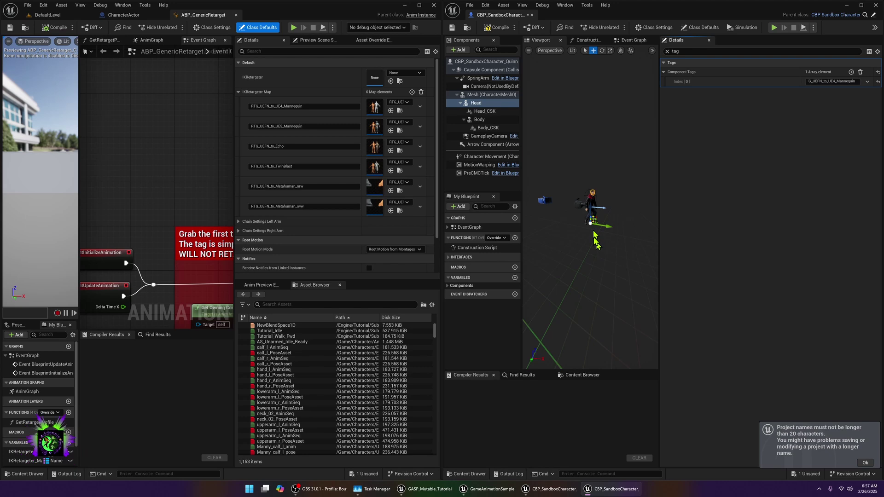
pyautogui.moveTo(658, 220); pyautogui.dragTo(762, 220)
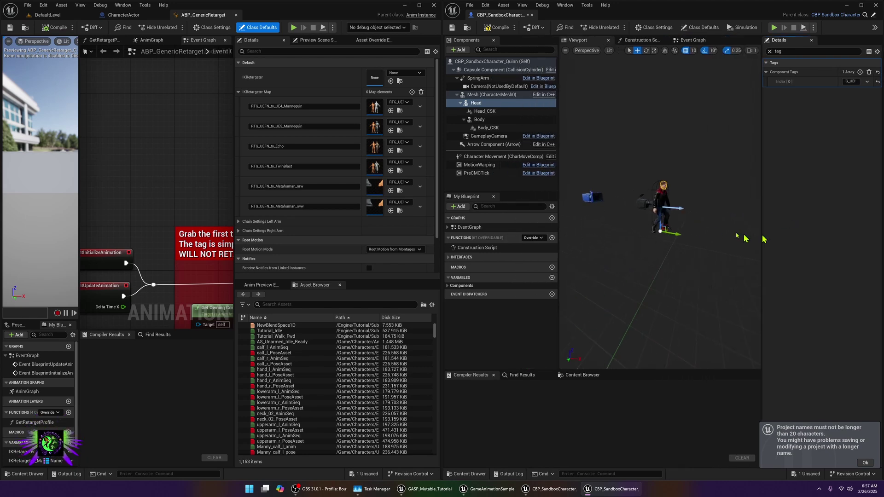
pyautogui.press('f')
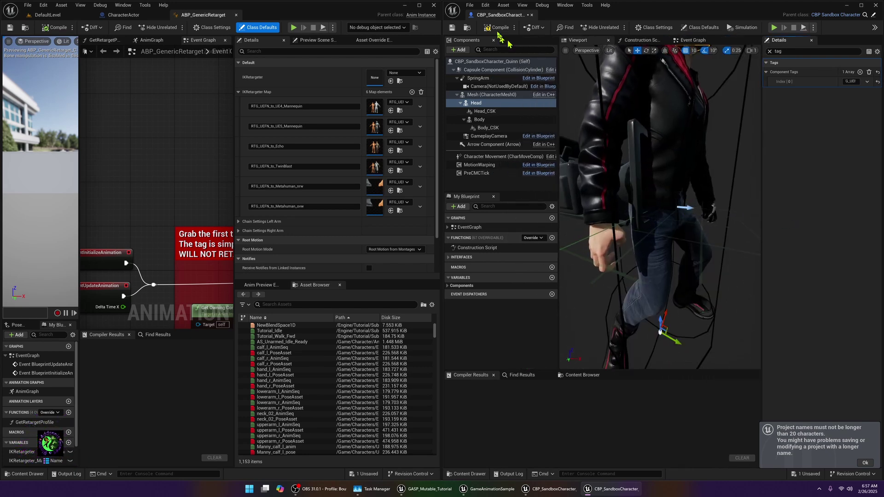
# Save the Quinn blueprint, make CBP_SandboxCharacter_Quinn the Default Pawn Class, and play the level.
pyautogui.click(451, 27)
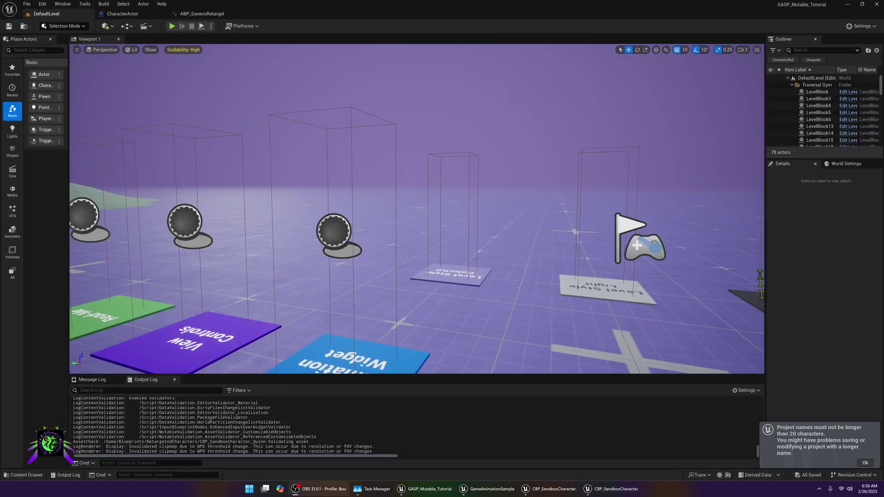
pyautogui.click(847, 165)
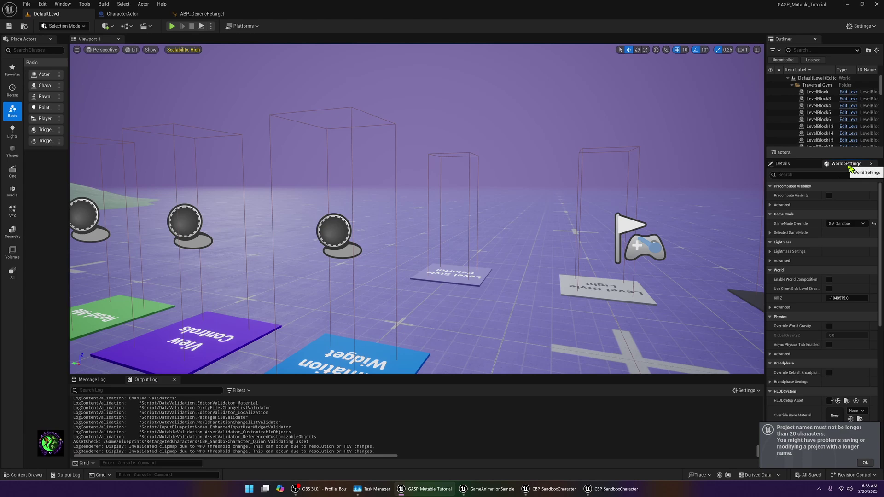
pyautogui.moveTo(765, 289); pyautogui.dragTo(565, 290)
pyautogui.click(569, 233)
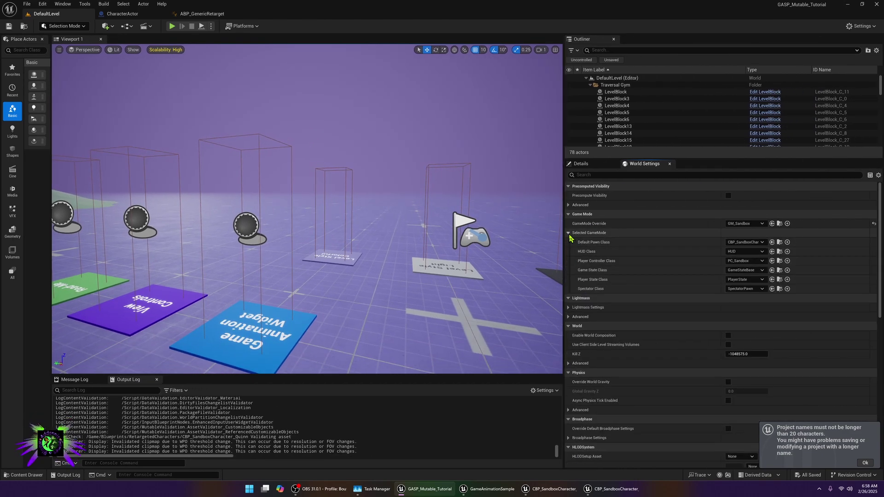
pyautogui.click(751, 243)
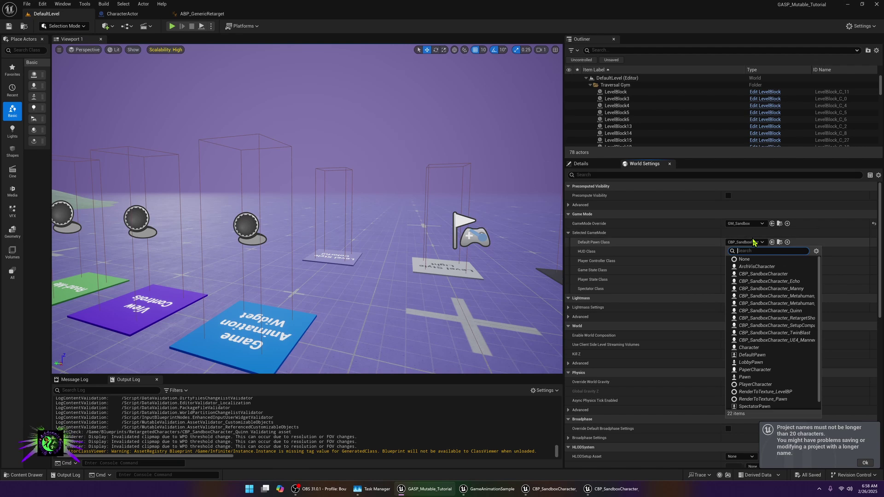
pyautogui.click(786, 311)
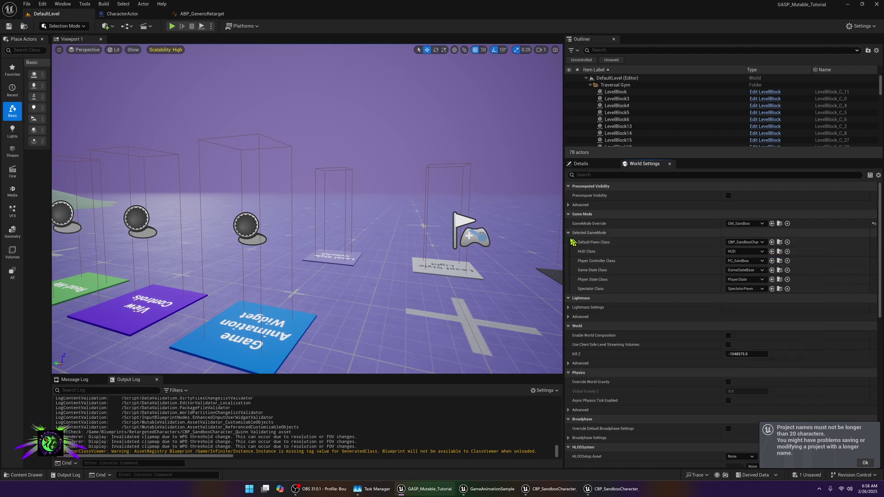
pyautogui.moveTo(565, 242); pyautogui.dragTo(781, 241)
pyautogui.hotkey('alt', 'p')
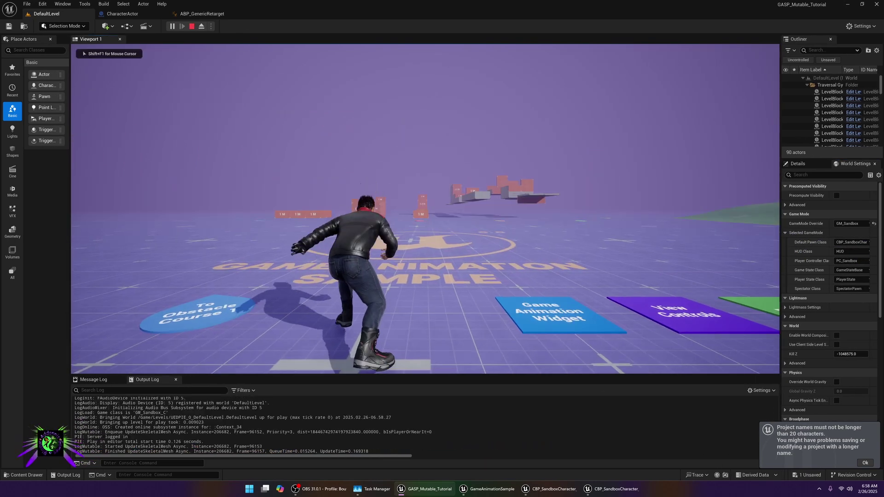